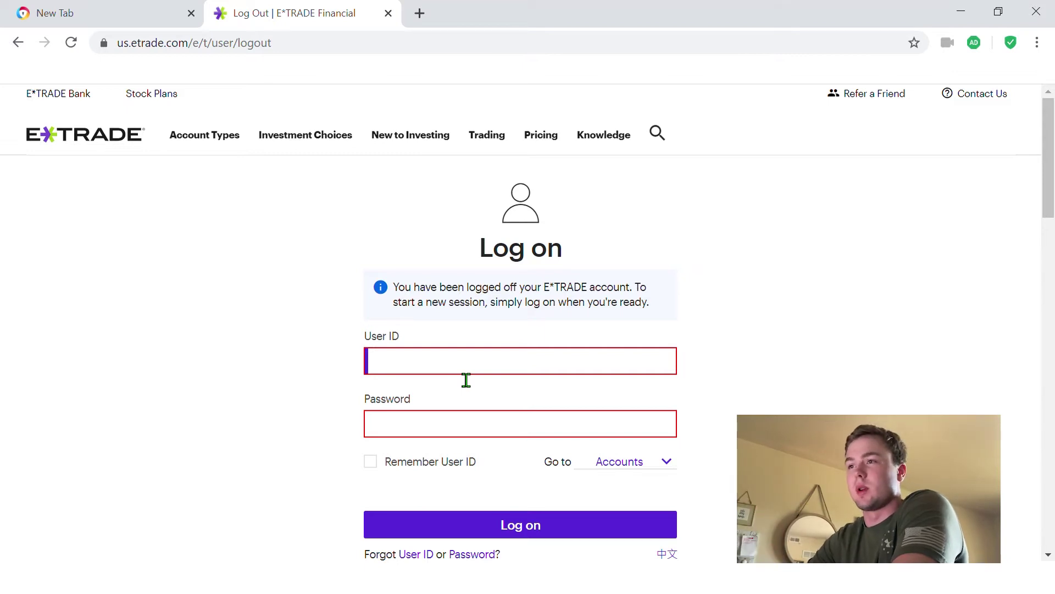
- Sign in to E*TRADE with the account's user ID and password
type("userid")
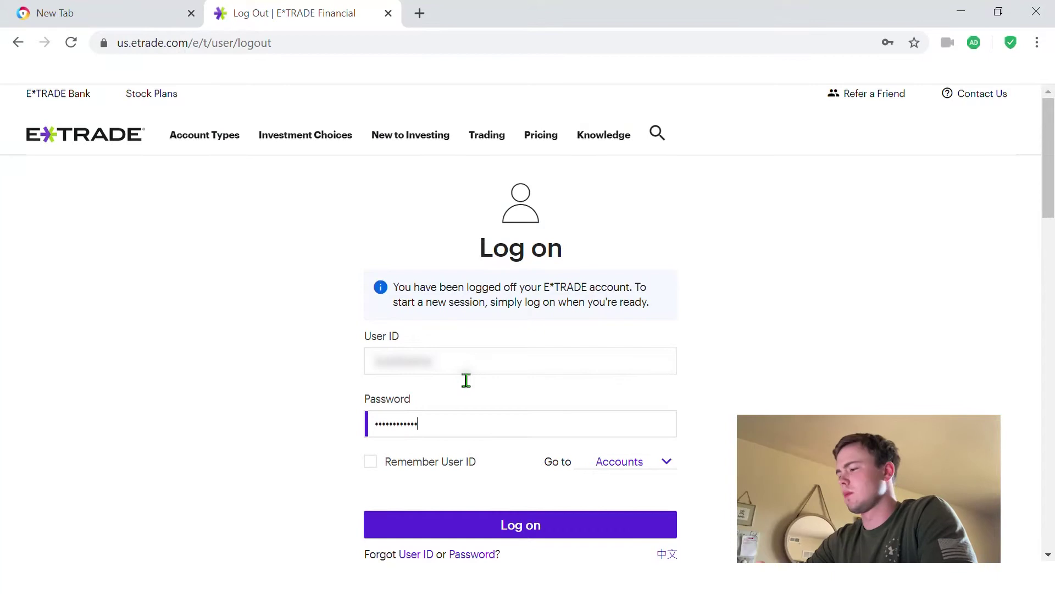
key("Return")
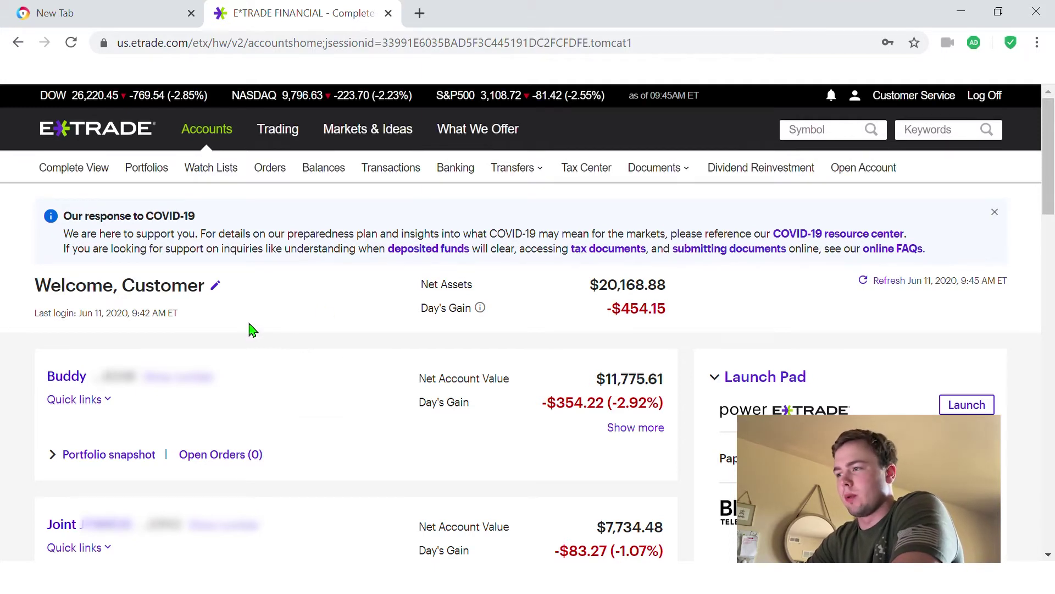
- Open the Joint account's portfolio, search 'nike', and pick NKE NIKE INC CL B
scroll(295, 324, "down", 3)
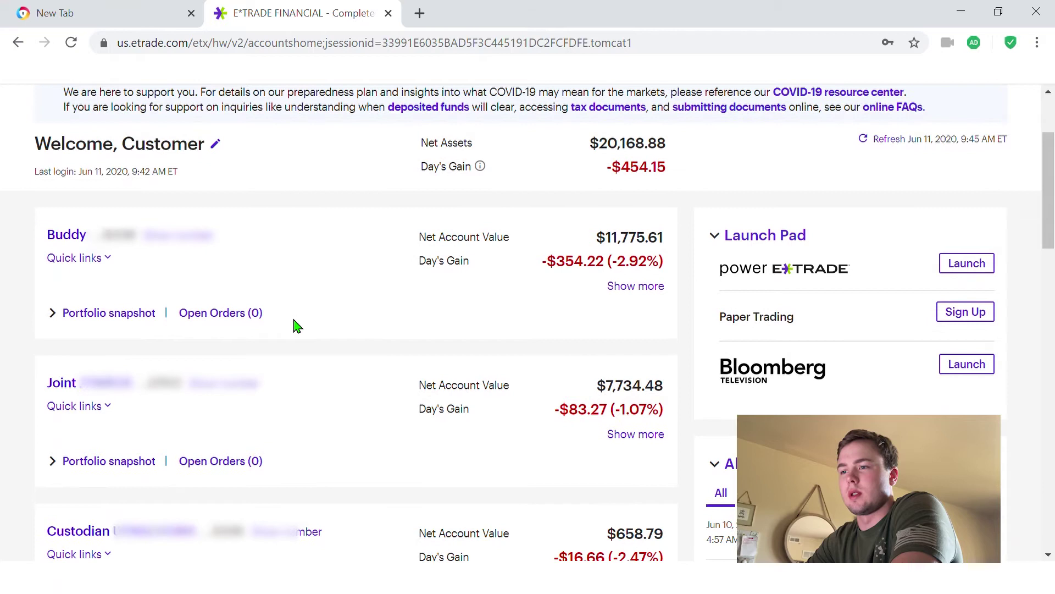
left_click(111, 388)
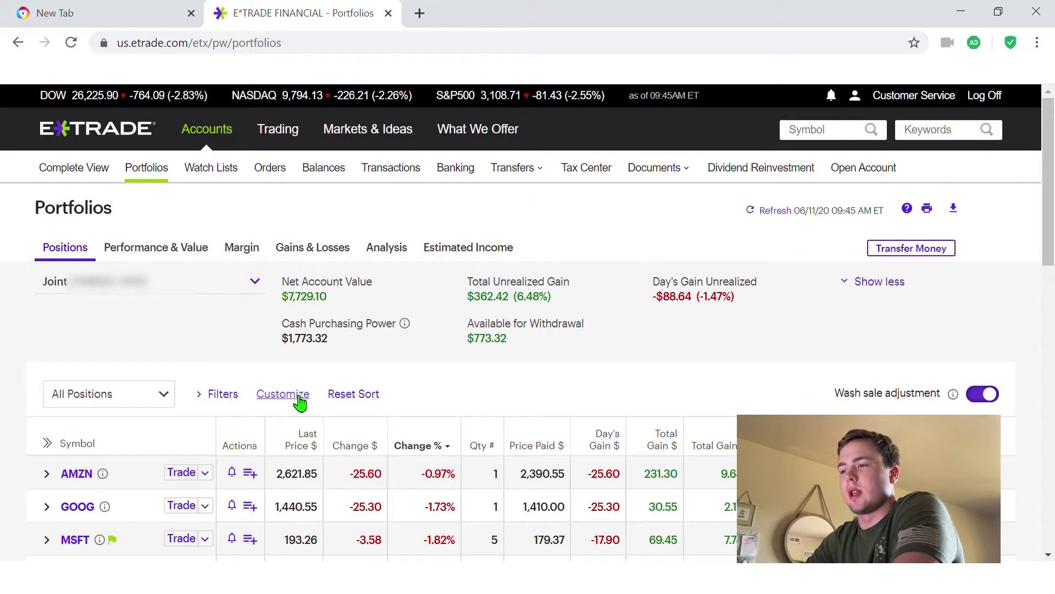
scroll(297, 401, "down", 1)
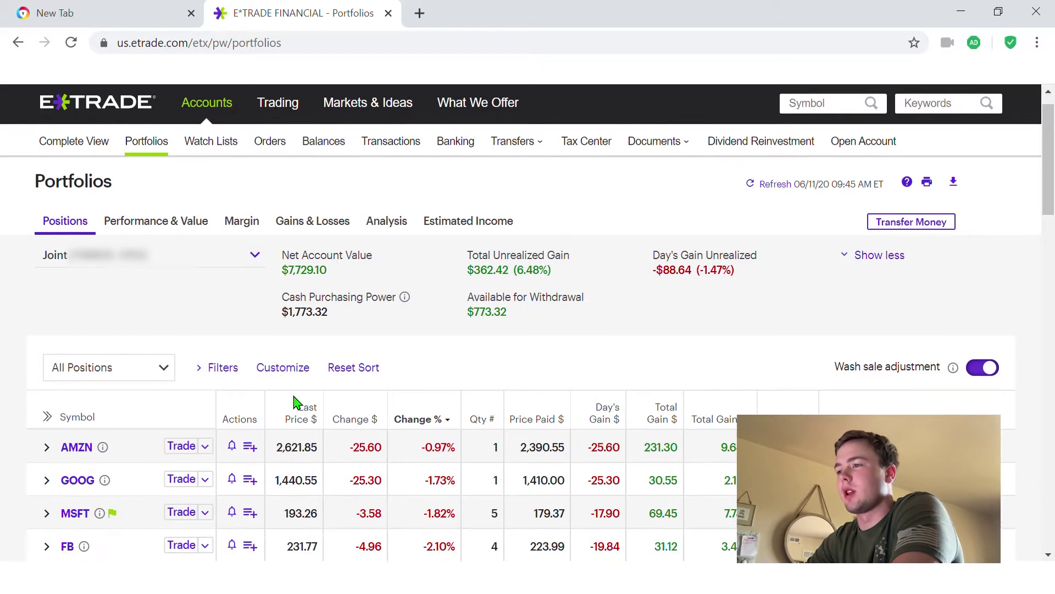
left_click(844, 113)
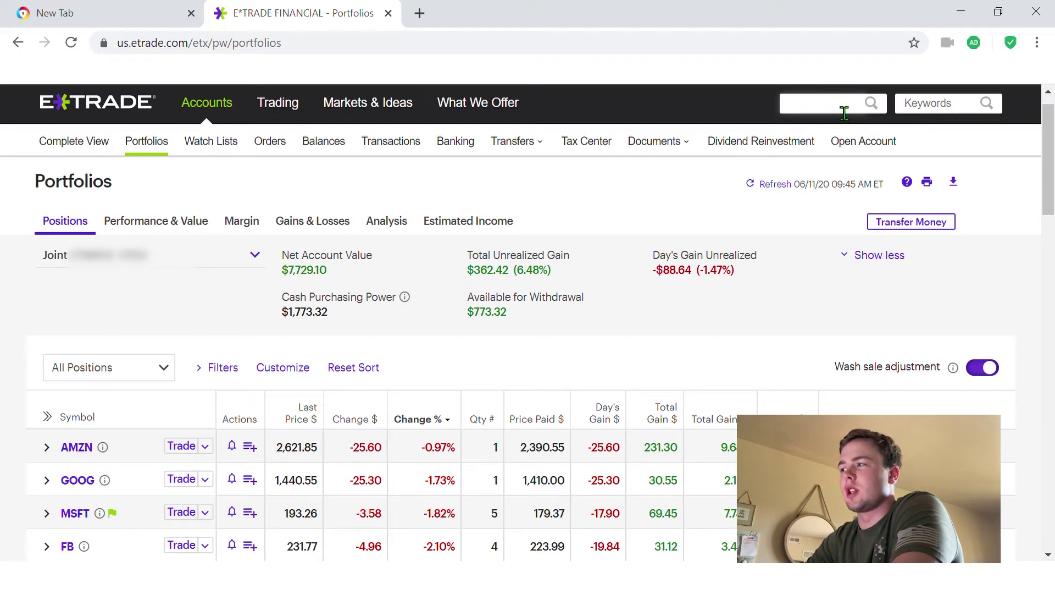
type("nike")
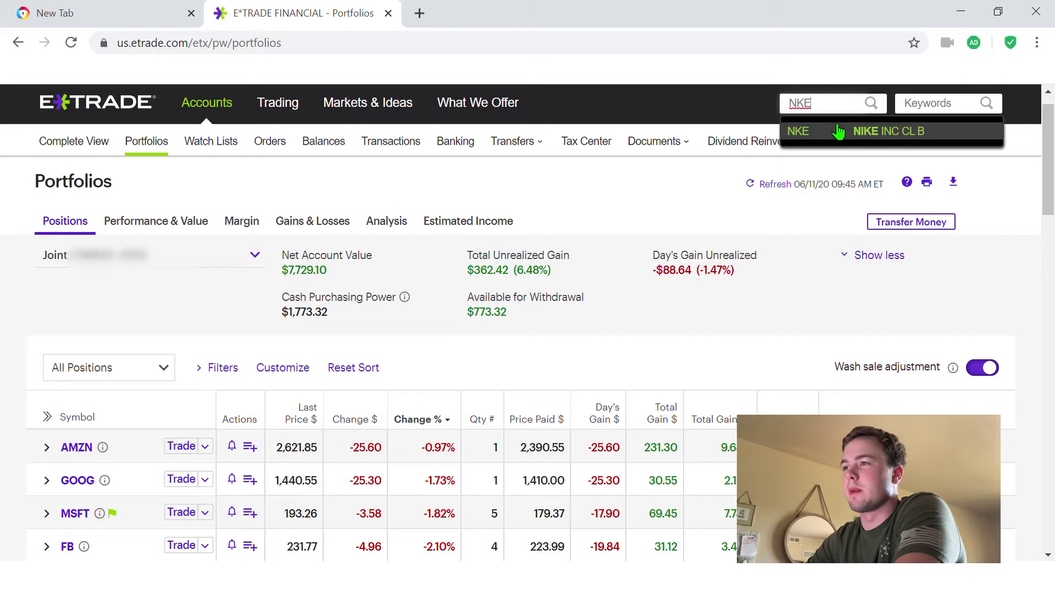
left_click(838, 131)
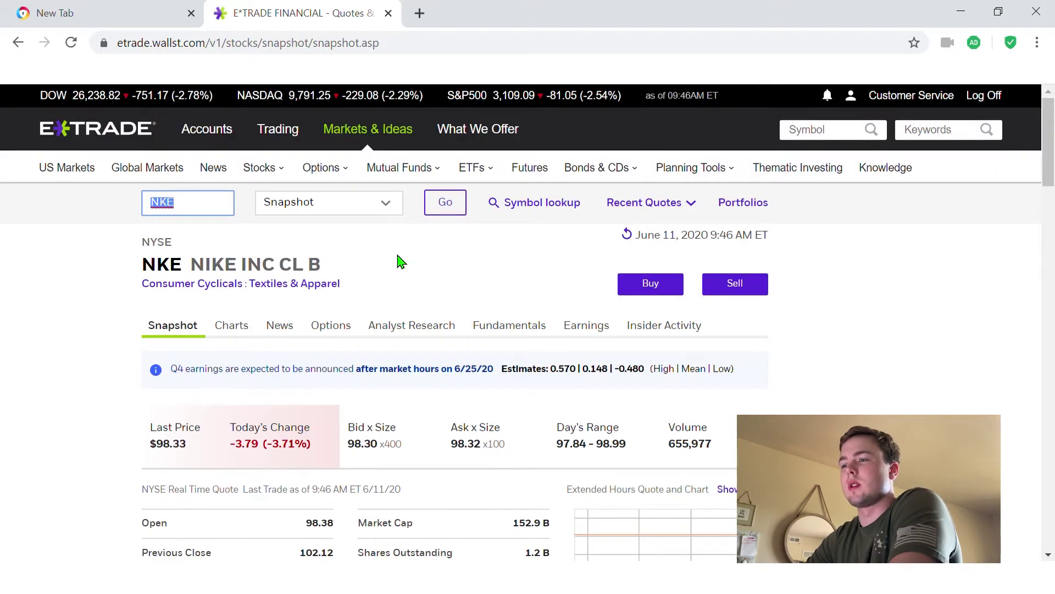
scroll(400, 261, "down", 1)
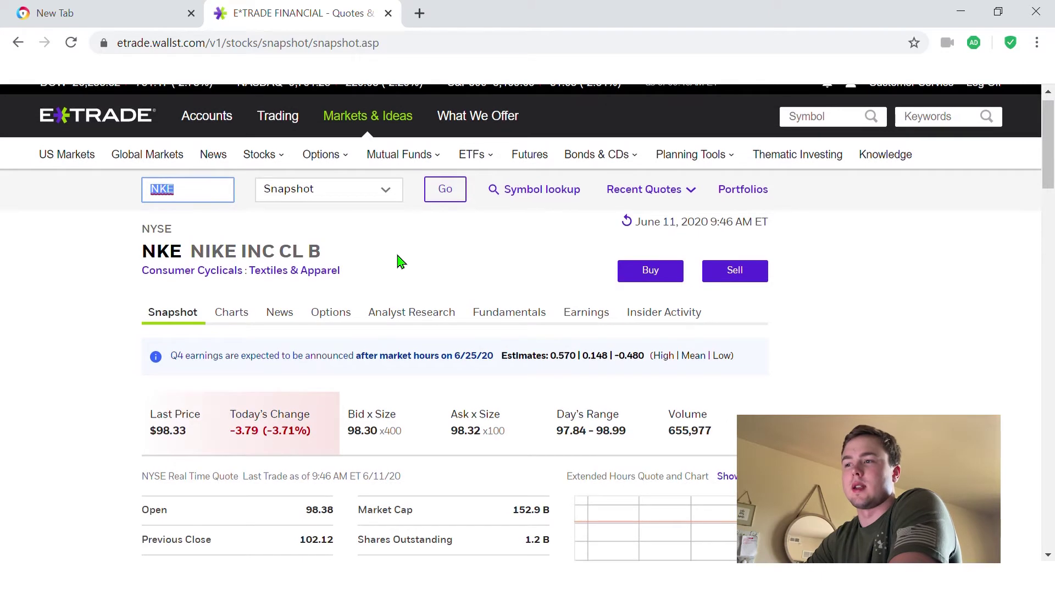
scroll(400, 261, "down", 3)
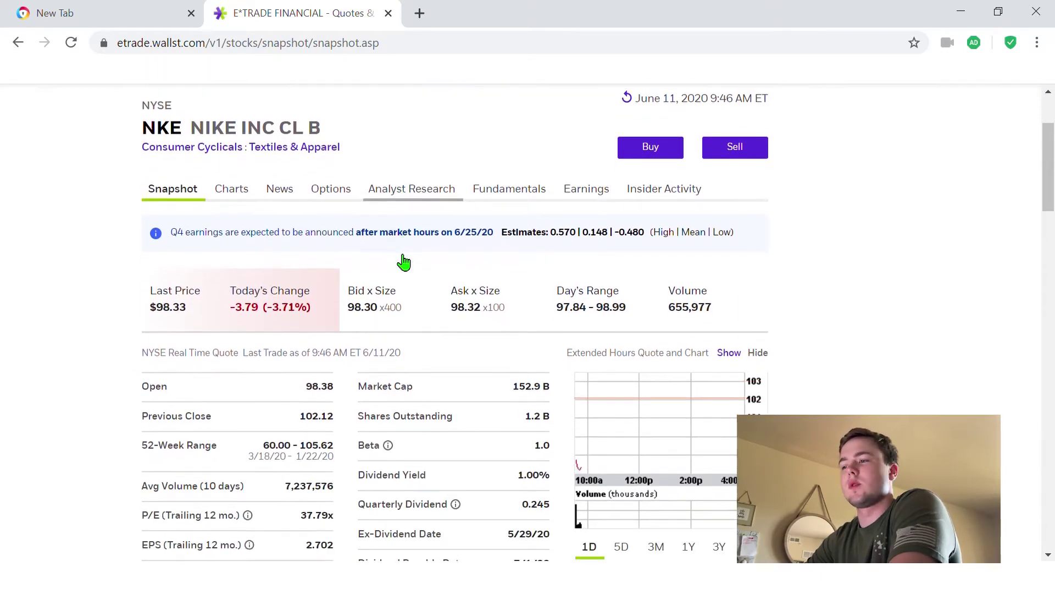
scroll(404, 263, "up", 2)
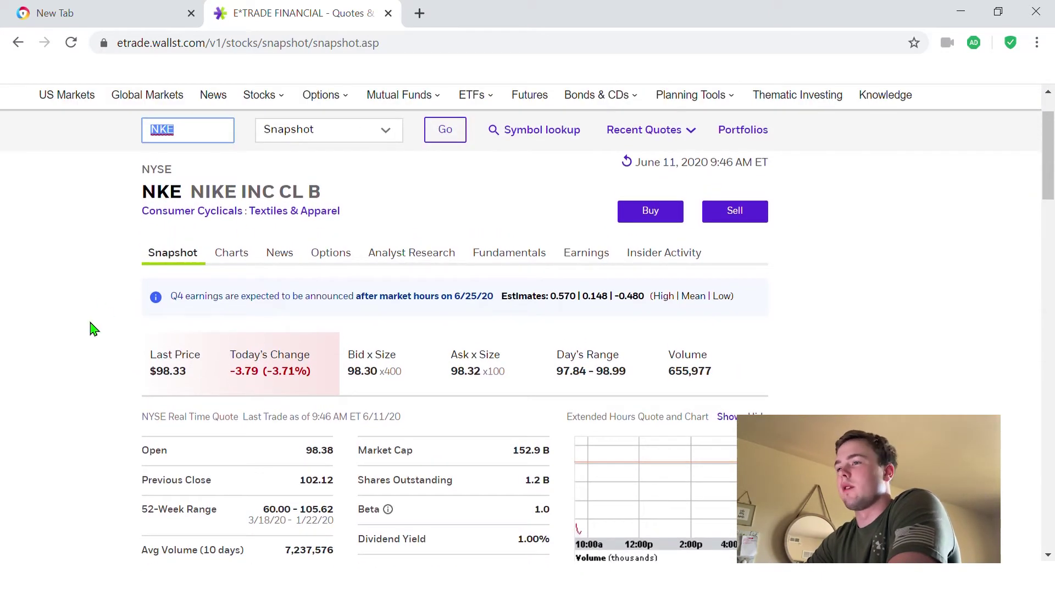
scroll(91, 329, "down", 4)
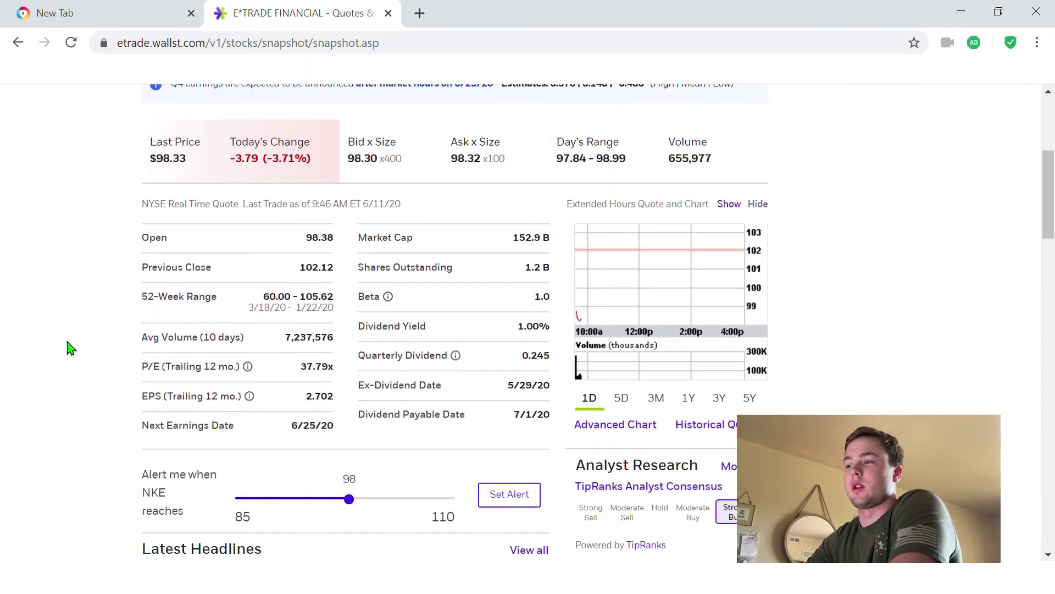
scroll(109, 393, "up", 3)
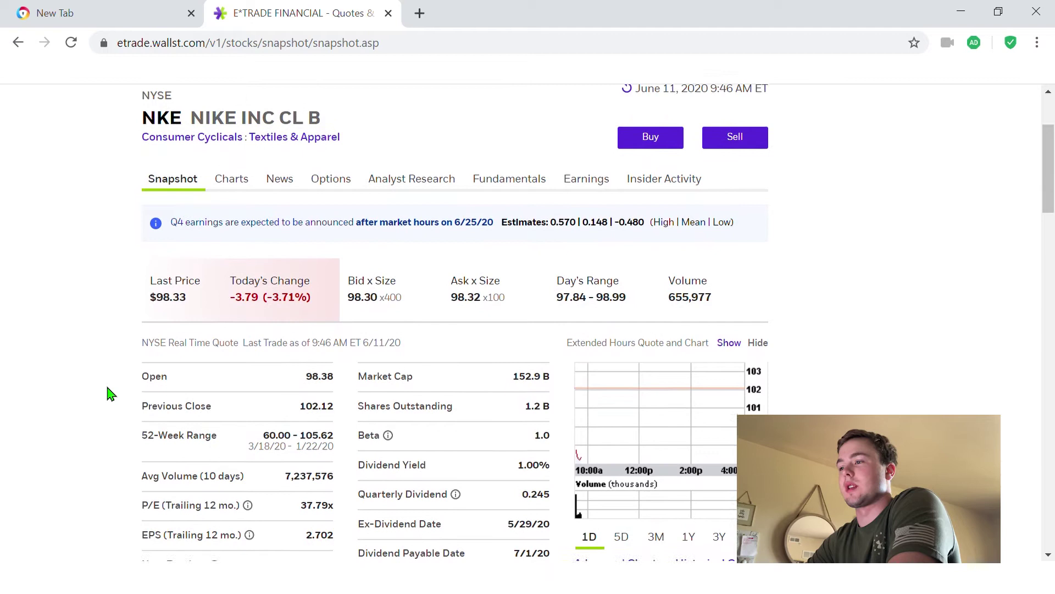
- Start a Stock/ETF buy order for NKE from its quote page
left_click(651, 144)
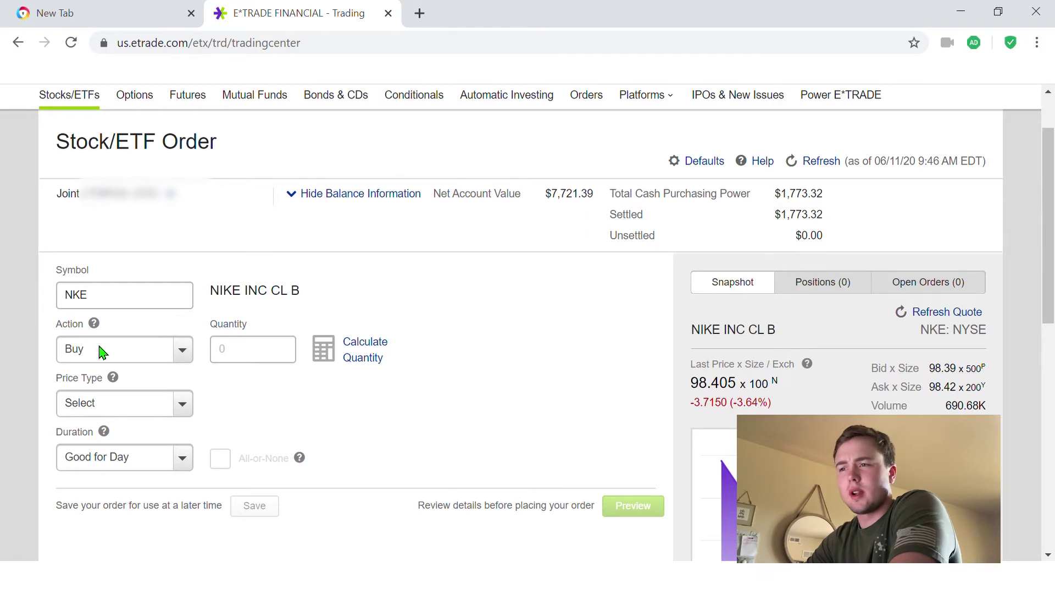
scroll(103, 350, "down", 1)
scroll(102, 351, "up", 1)
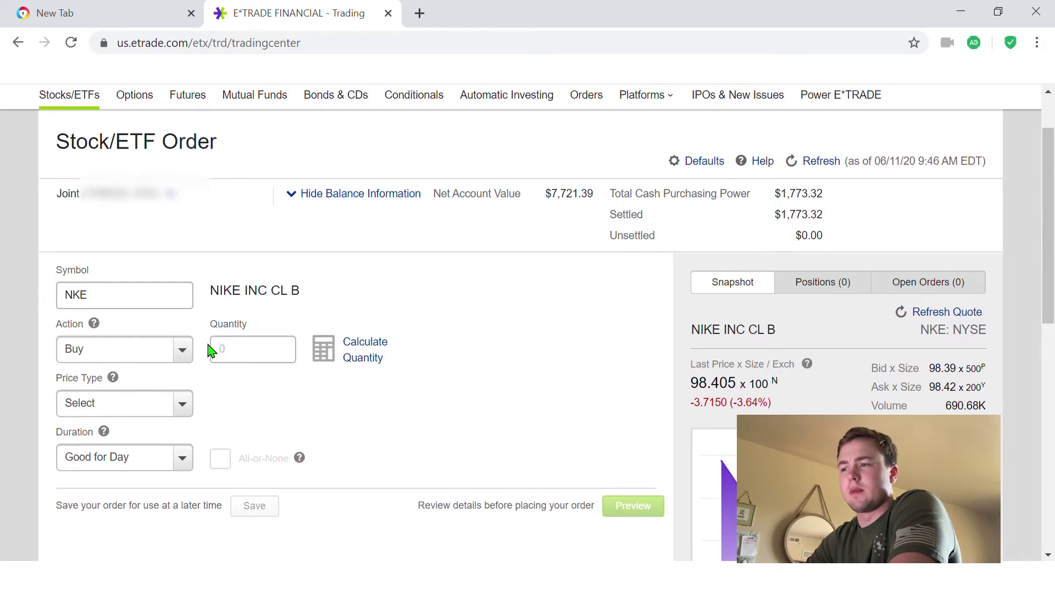
- Use Calculate Quantity with a $500 dollar amount, estimating about 5.08 shares
left_click(241, 360)
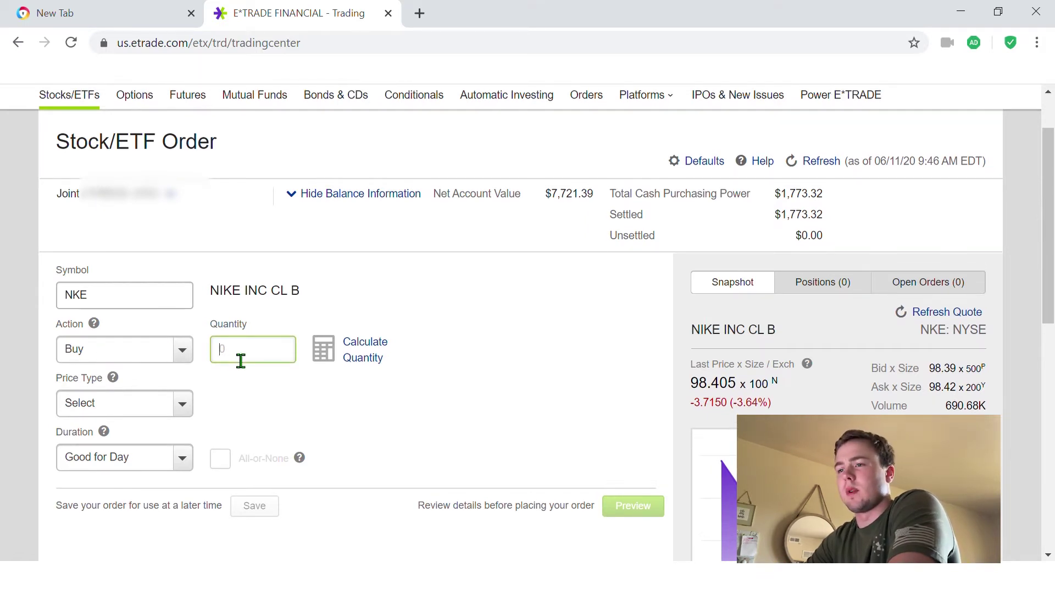
left_click(377, 350)
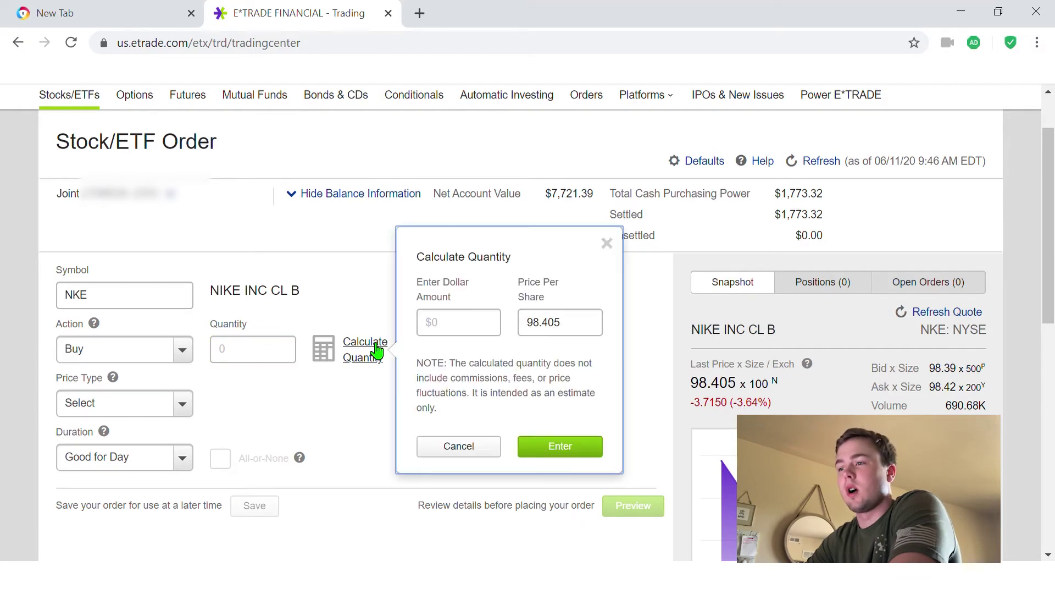
left_click(495, 333)
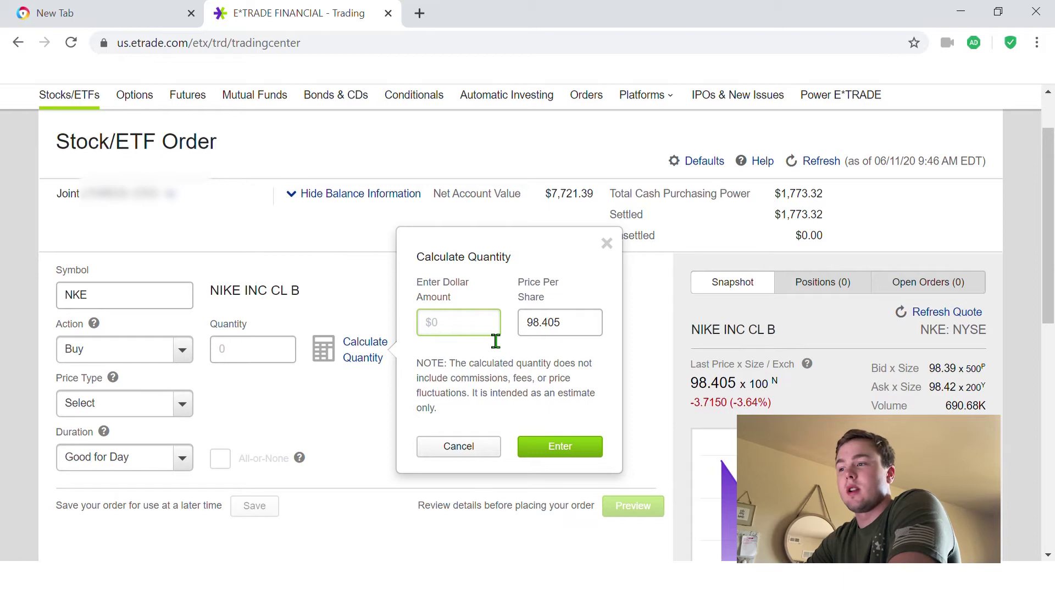
type("500")
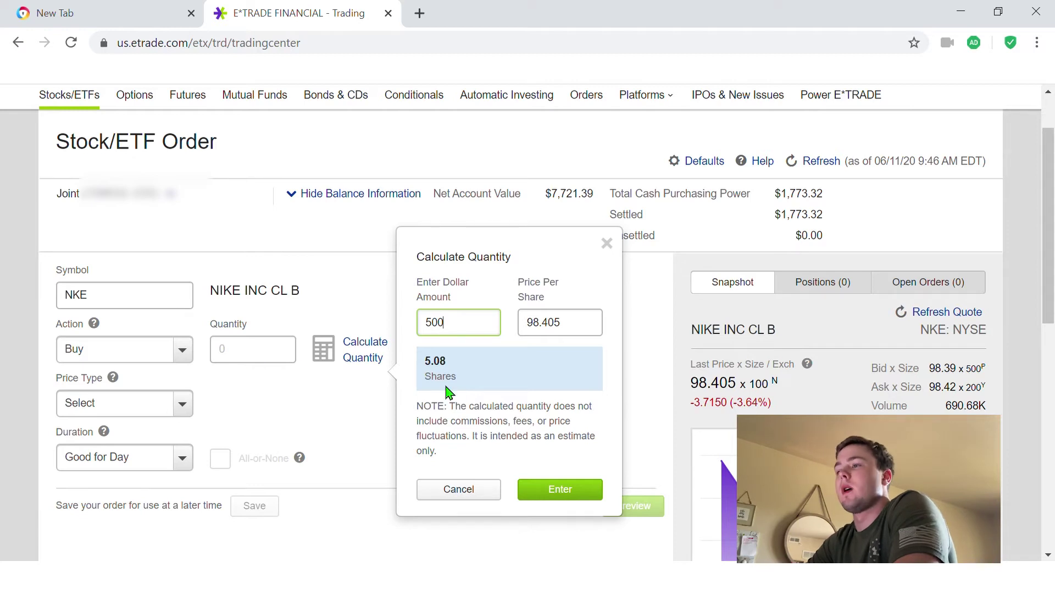
scroll(447, 390, "down", 1)
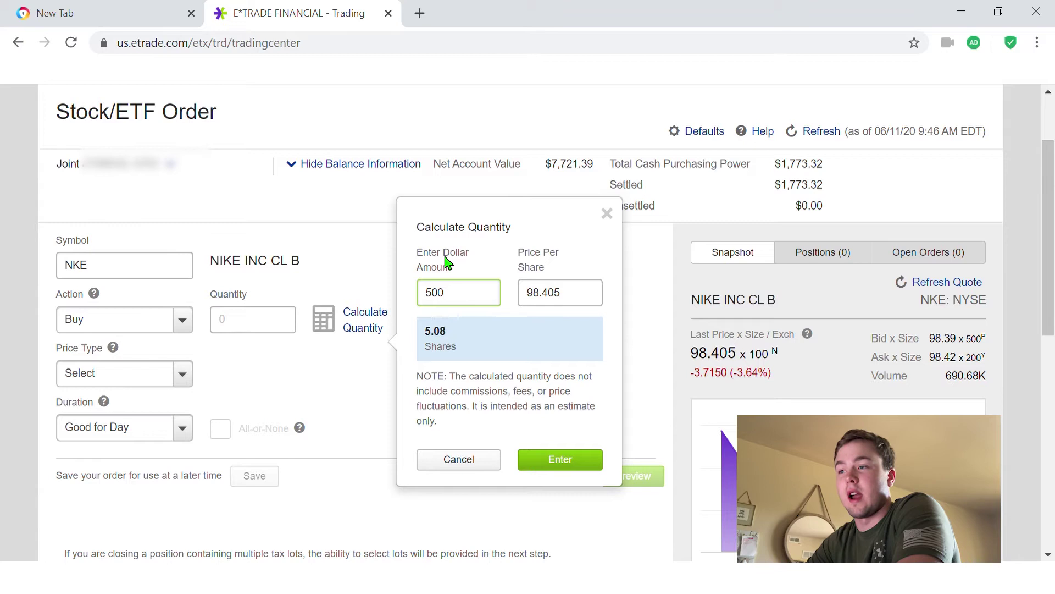
- Dismiss the calculator, enter a quantity of 5 shares, and list the price types
left_click(276, 331)
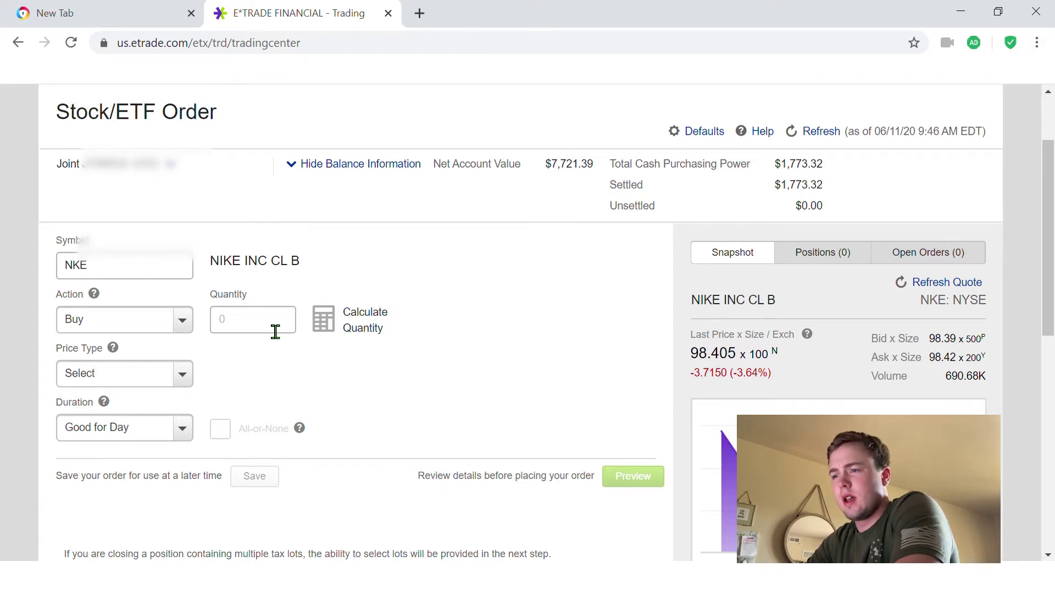
left_click(275, 331)
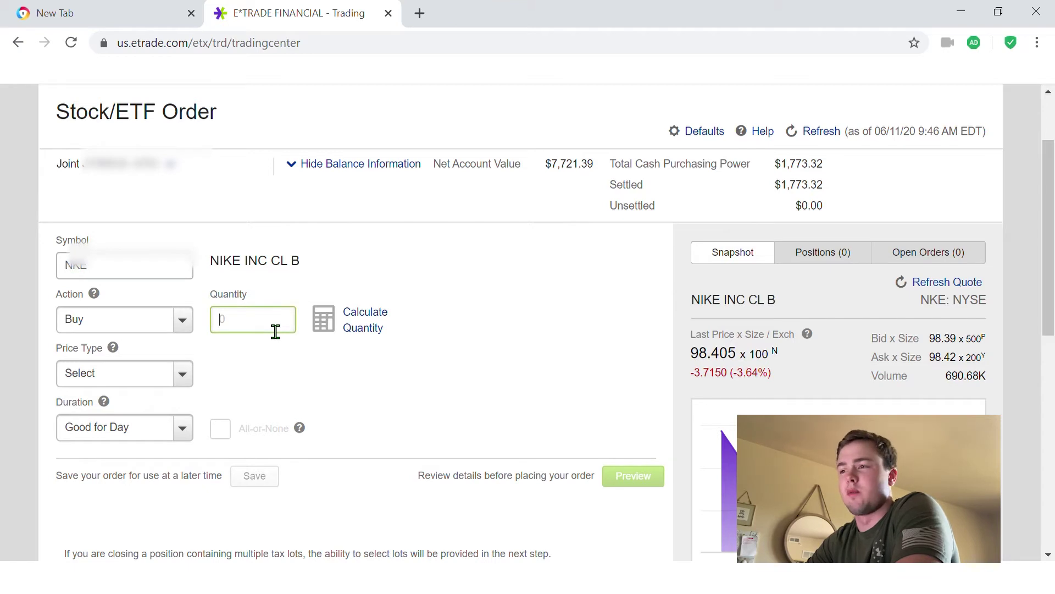
type("5")
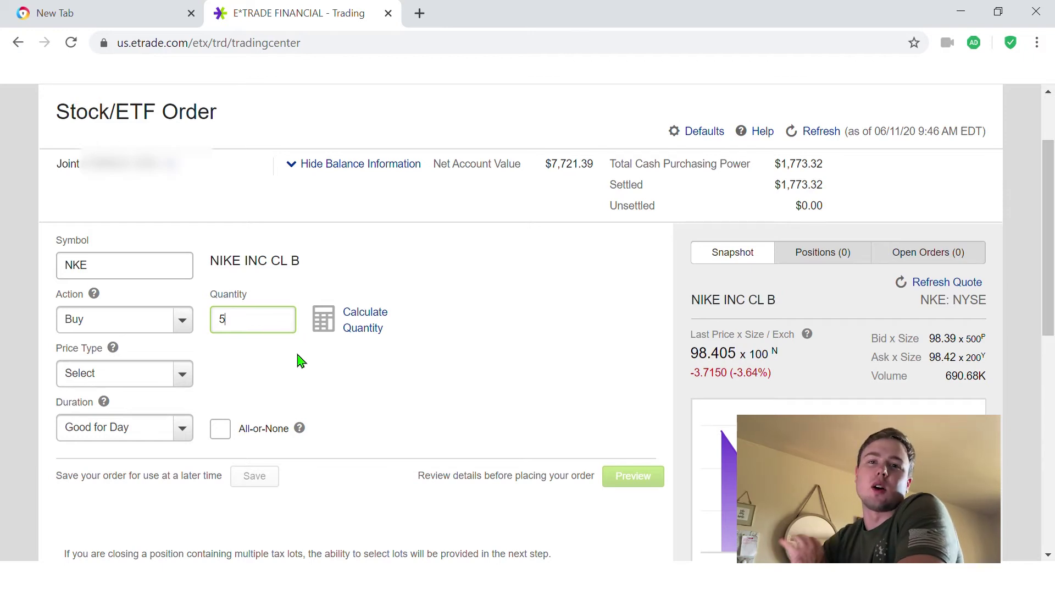
left_click(183, 375)
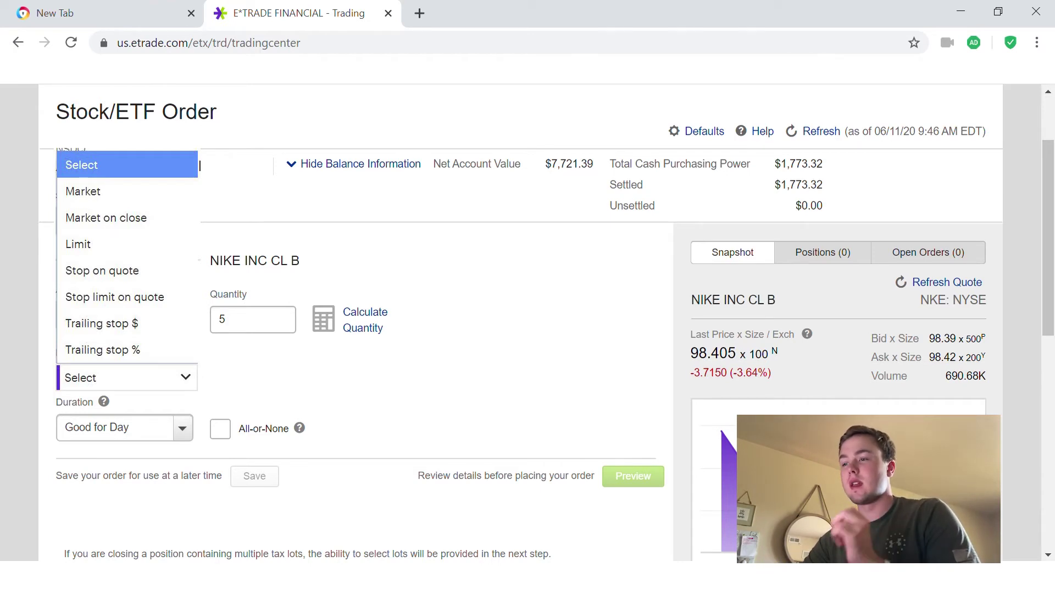
- Make the order a Limit order with a 98.00 limit price
left_click(136, 244)
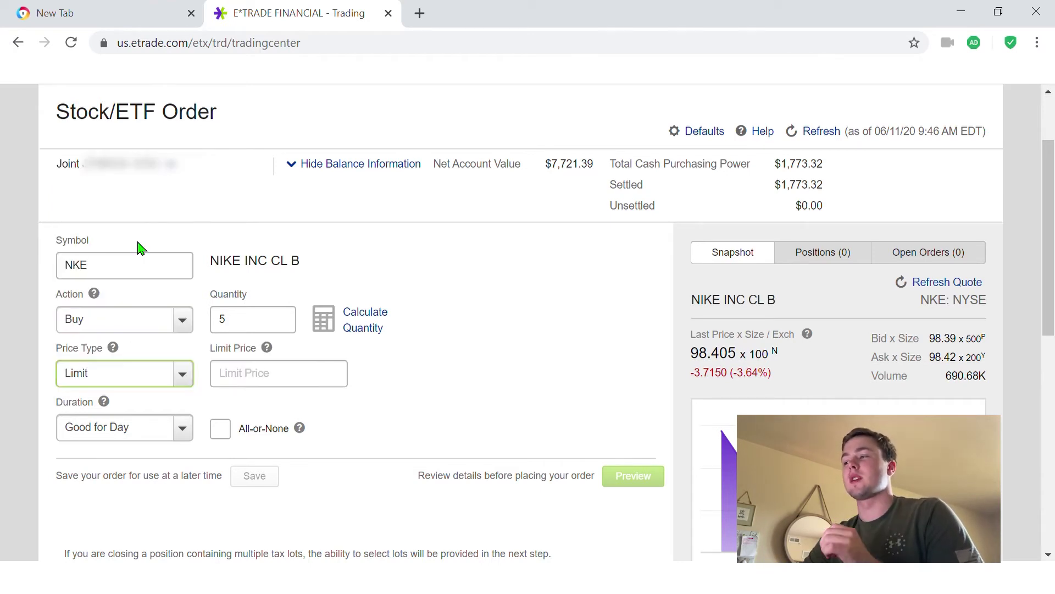
left_click(267, 378)
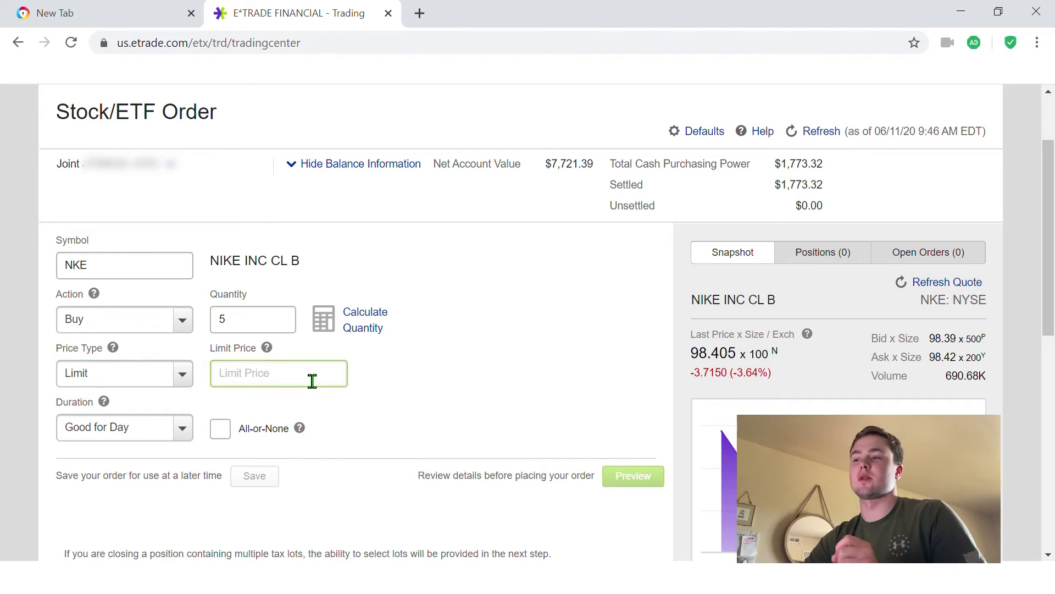
type("98.00")
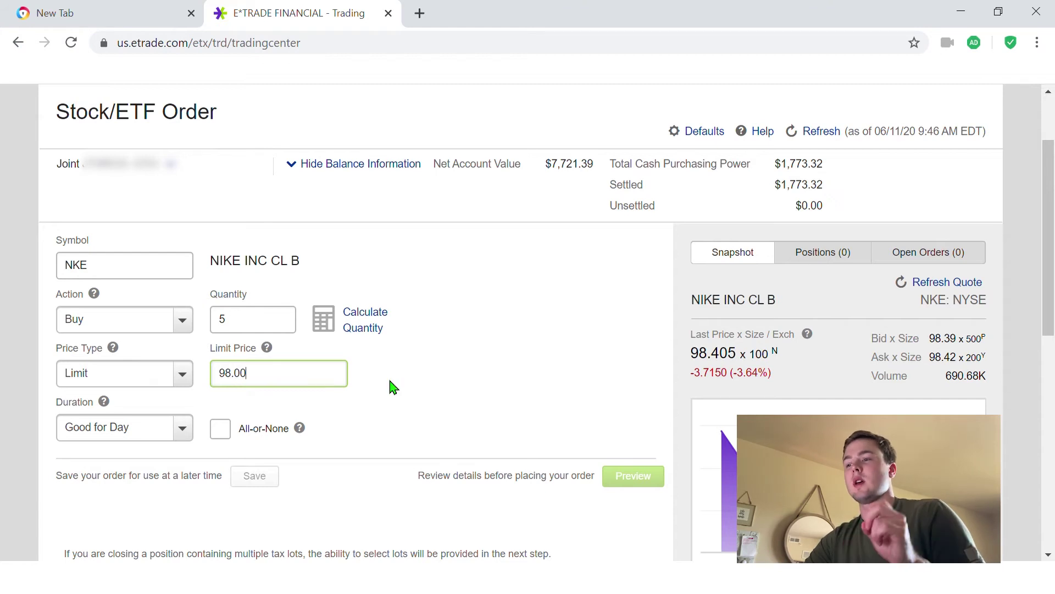
left_click(392, 386)
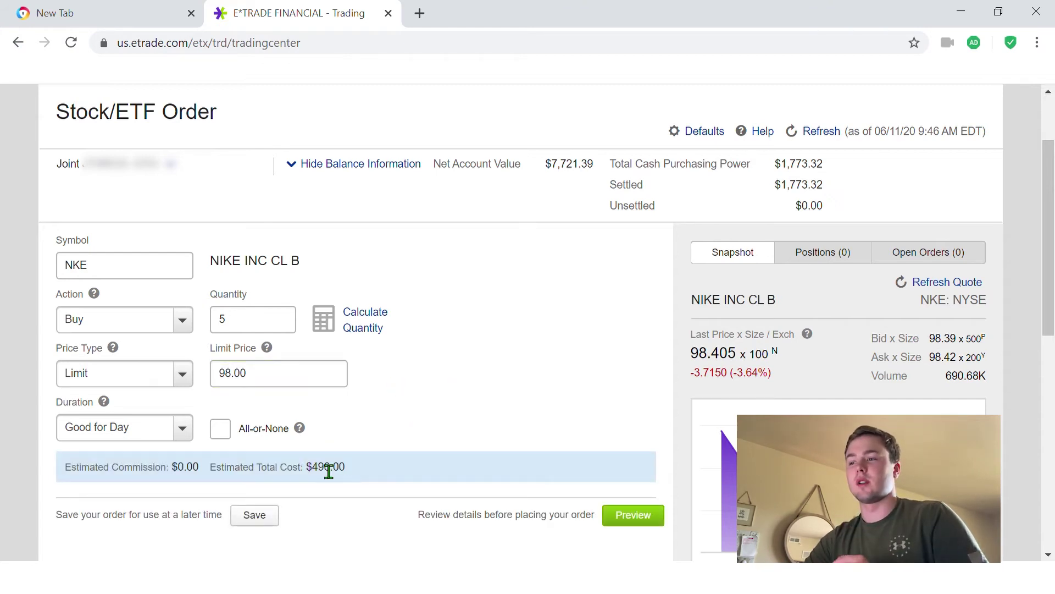
- Try the Market price type, then switch back to Limit
left_click(186, 384)
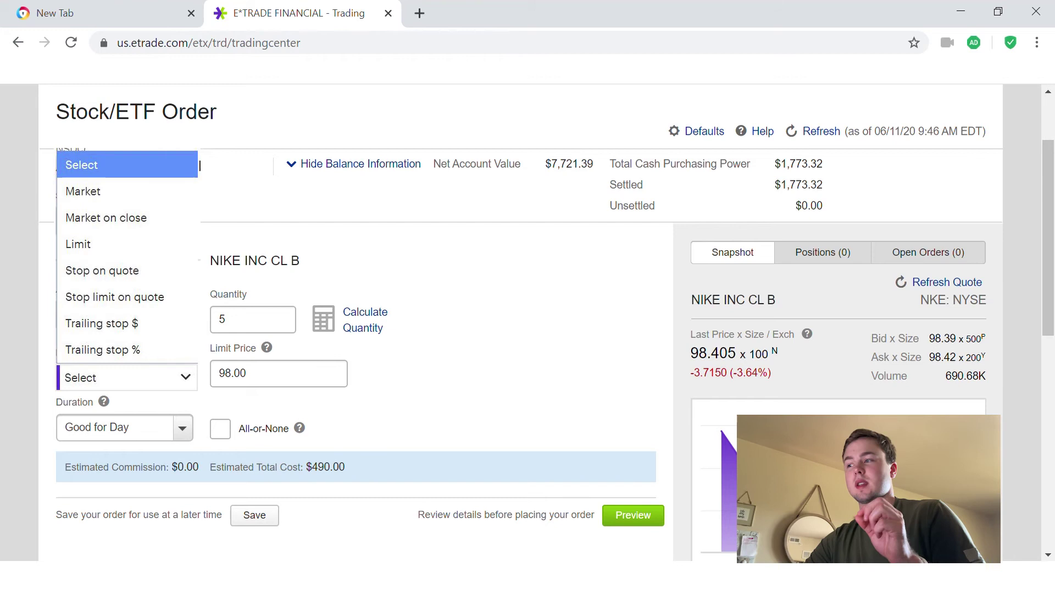
left_click(83, 191)
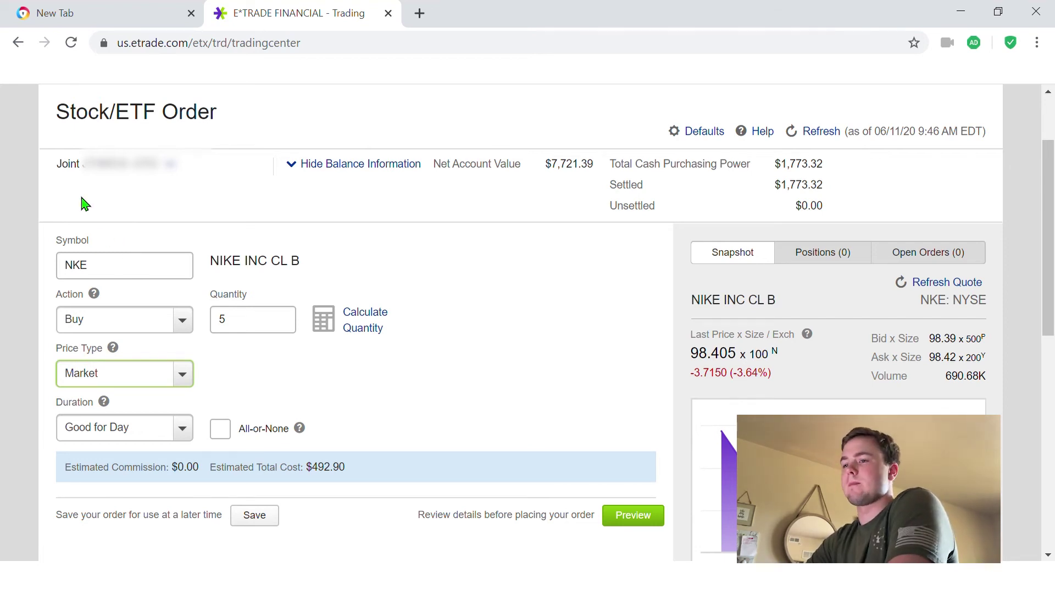
key("alt+Down")
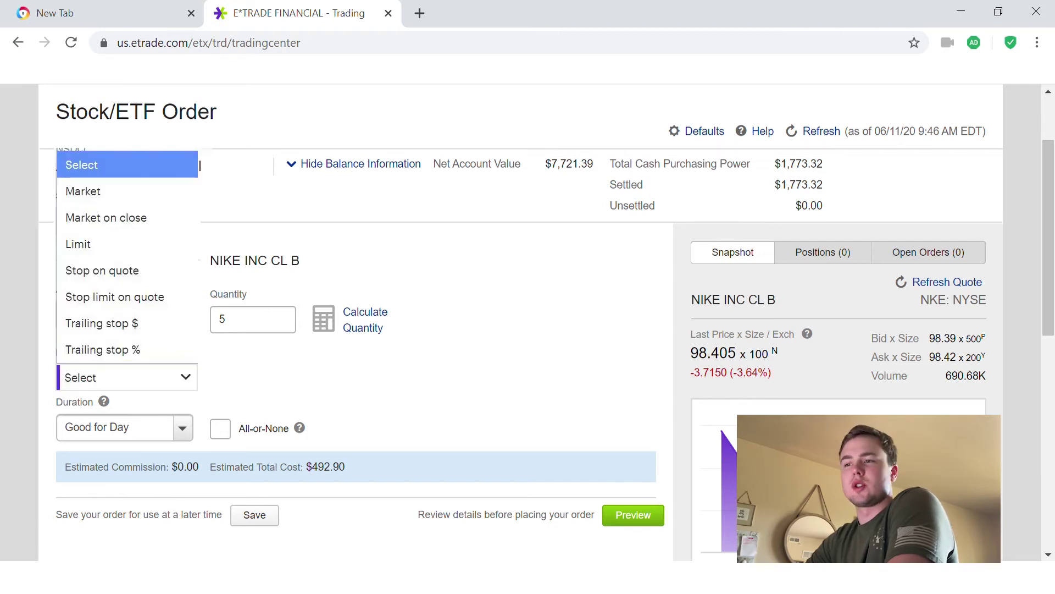
left_click(153, 243)
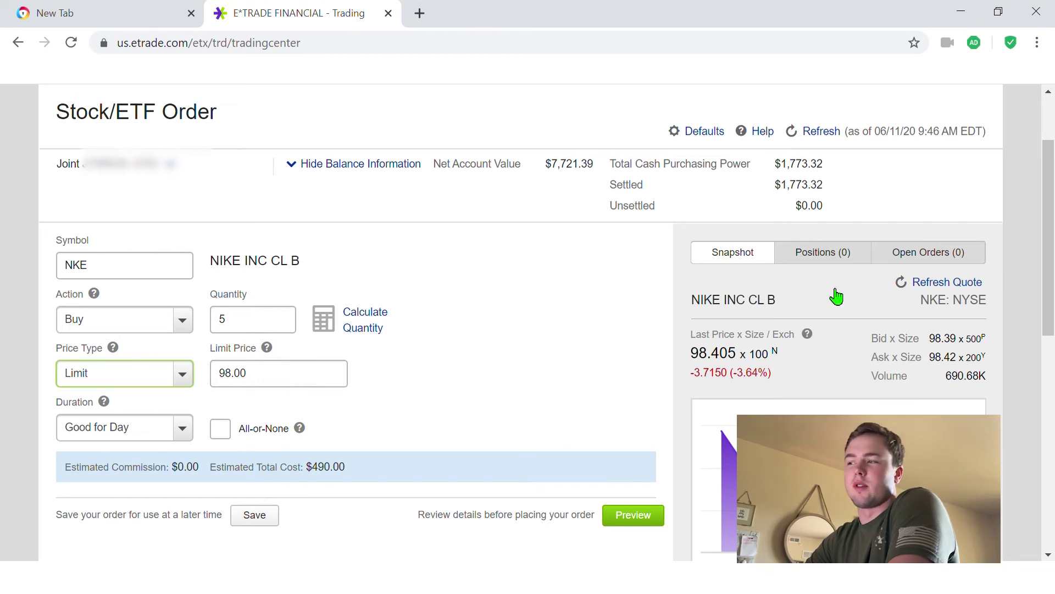
- Refresh the NKE quote repeatedly until it shows last 98.62, bid 98.58, ask 98.60
left_click(923, 285)
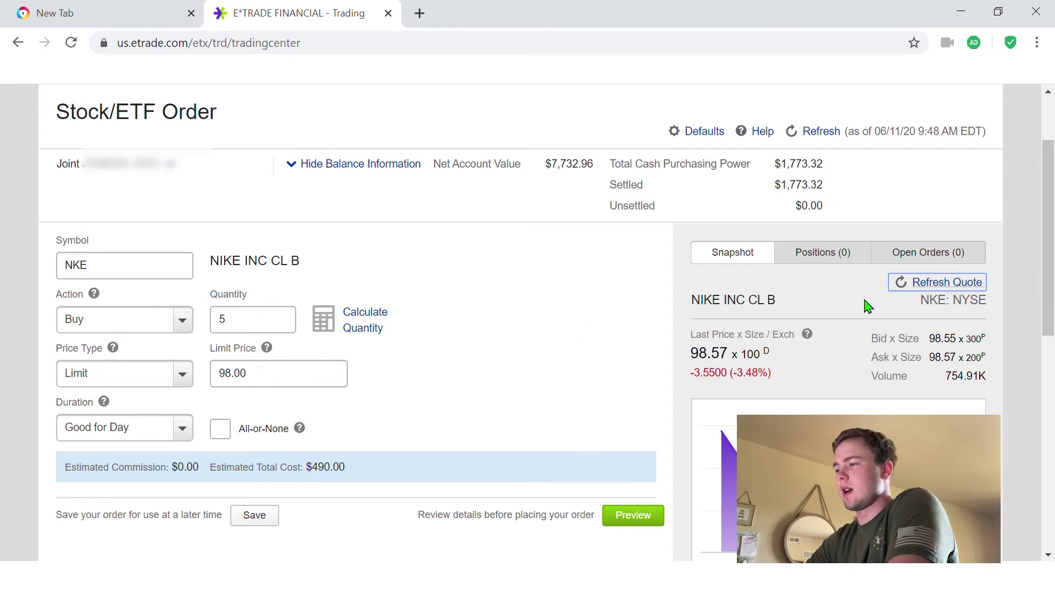
left_click(925, 286)
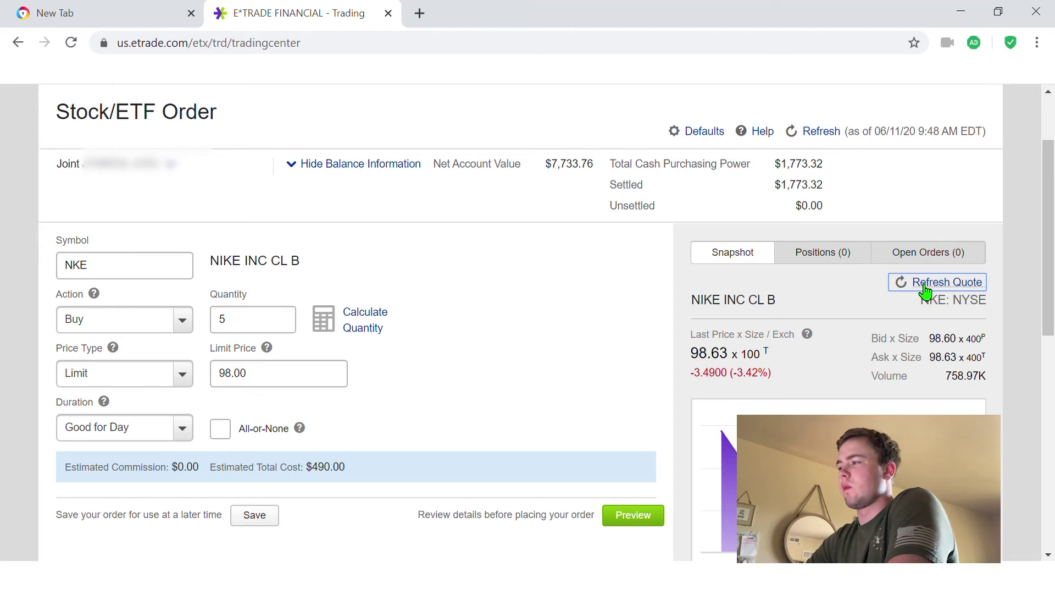
left_click(925, 286)
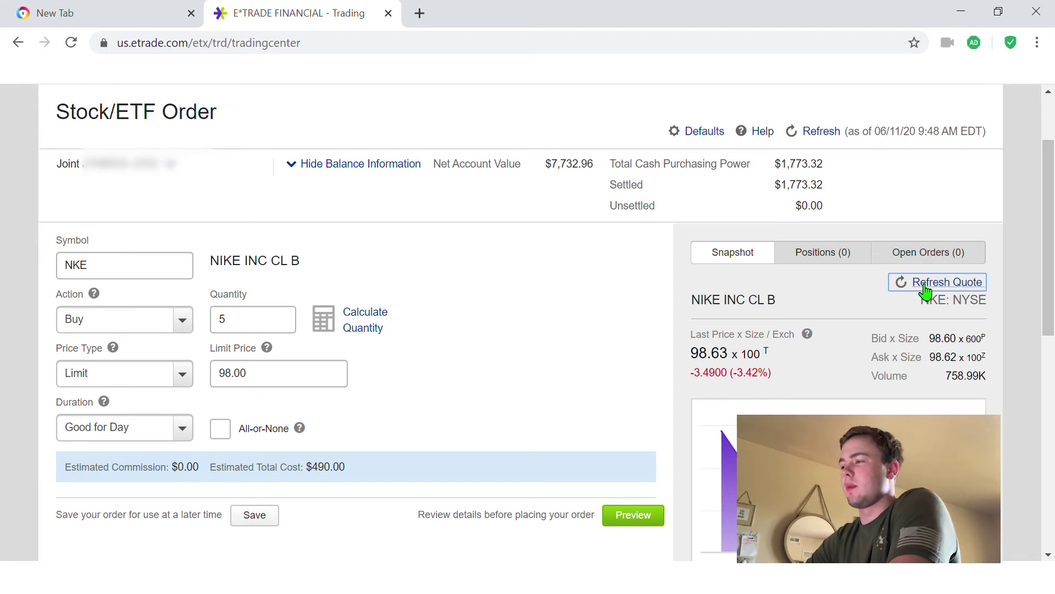
left_click(926, 286)
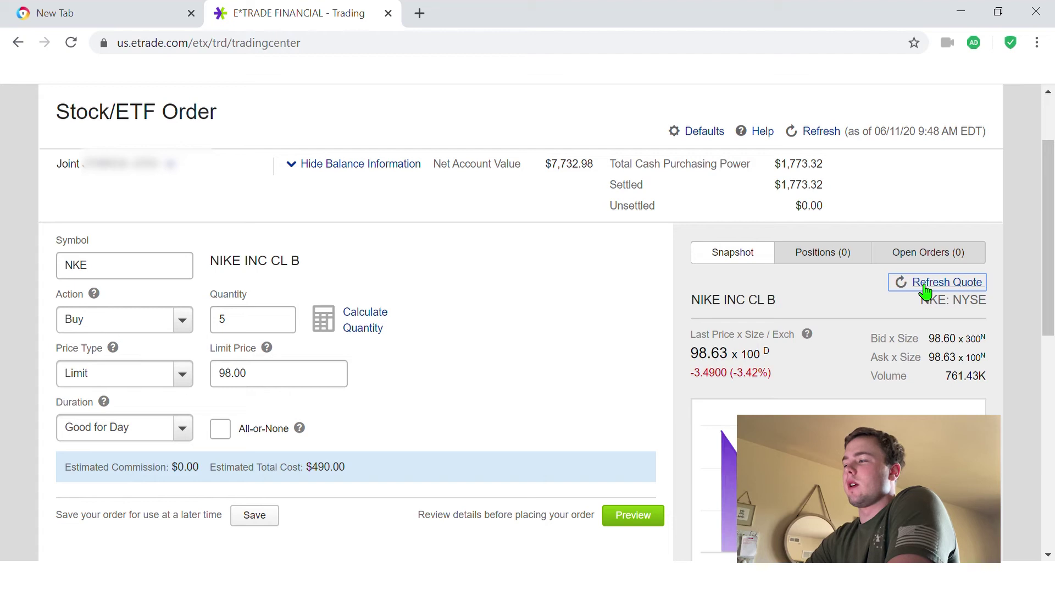
left_click(925, 286)
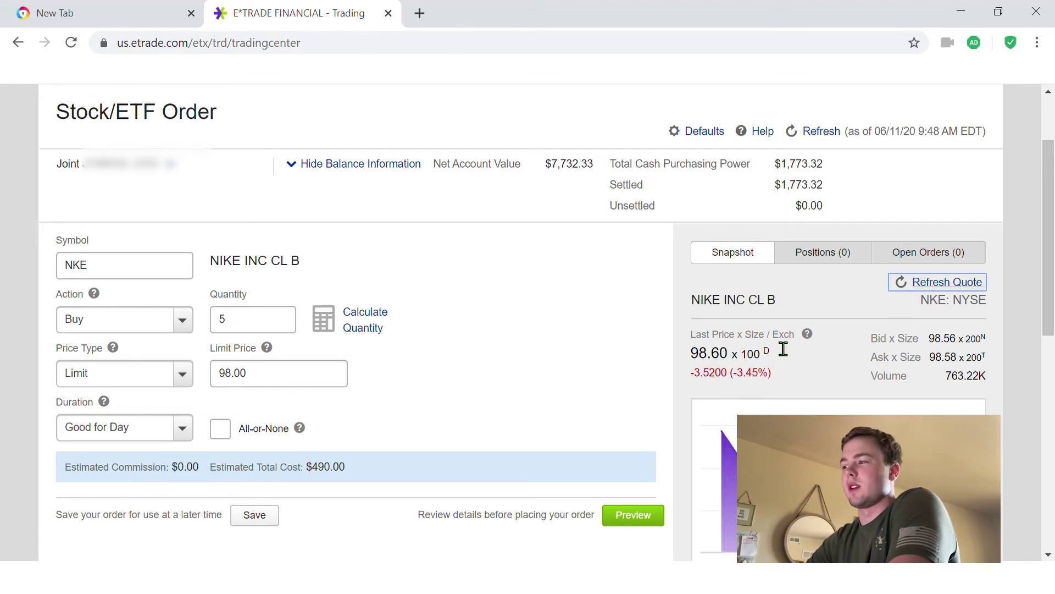
left_click(935, 286)
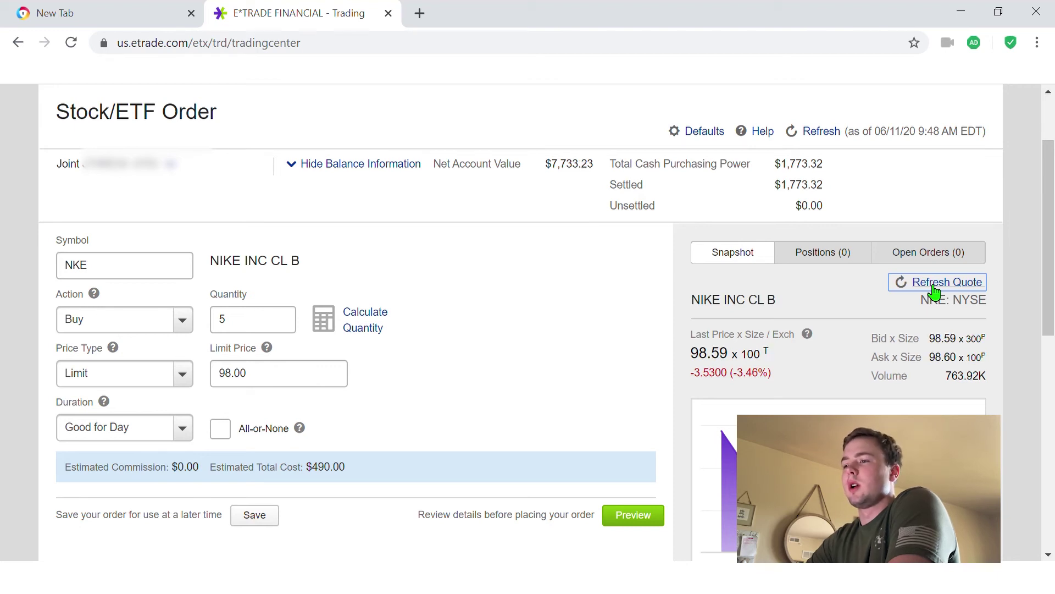
left_click(934, 286)
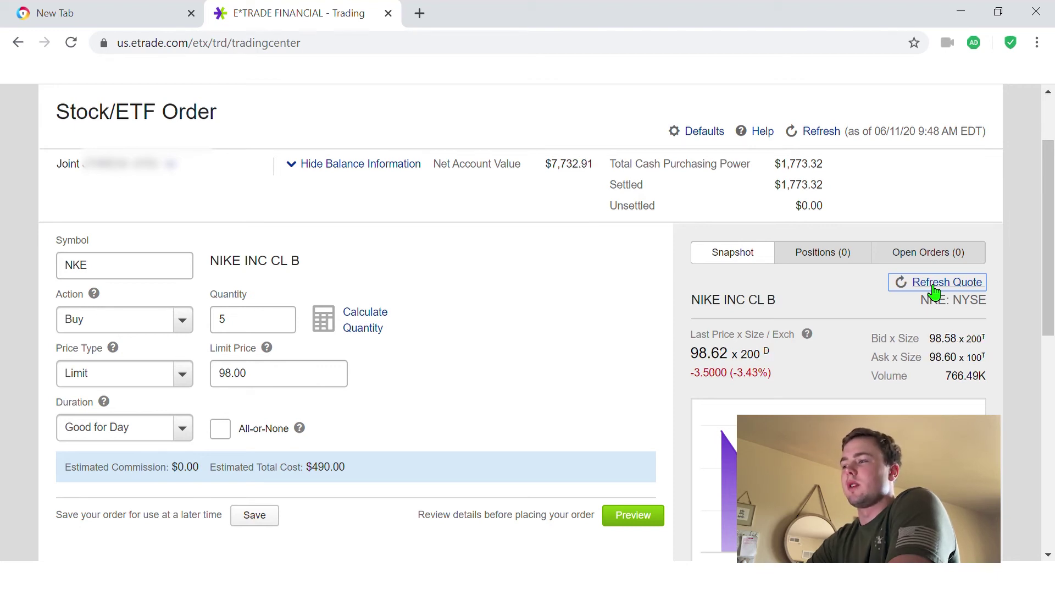
- Change the limit price to 98.60, keep Good for Day, and tick All-or-None
left_click(286, 389)
key("BackSpace")
key("BackSpace")
key("BackSpace")
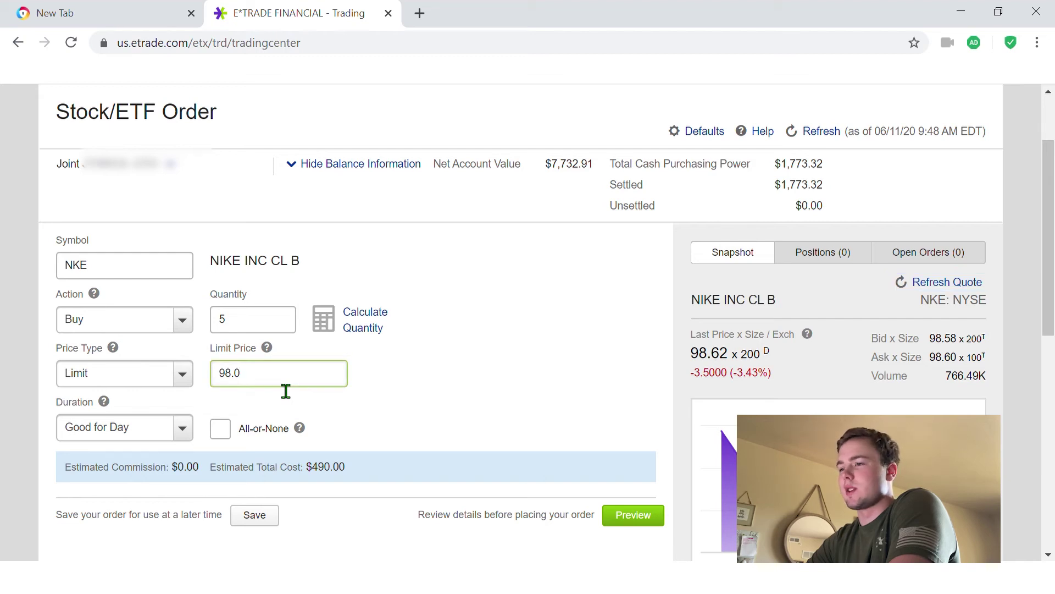
type(".60")
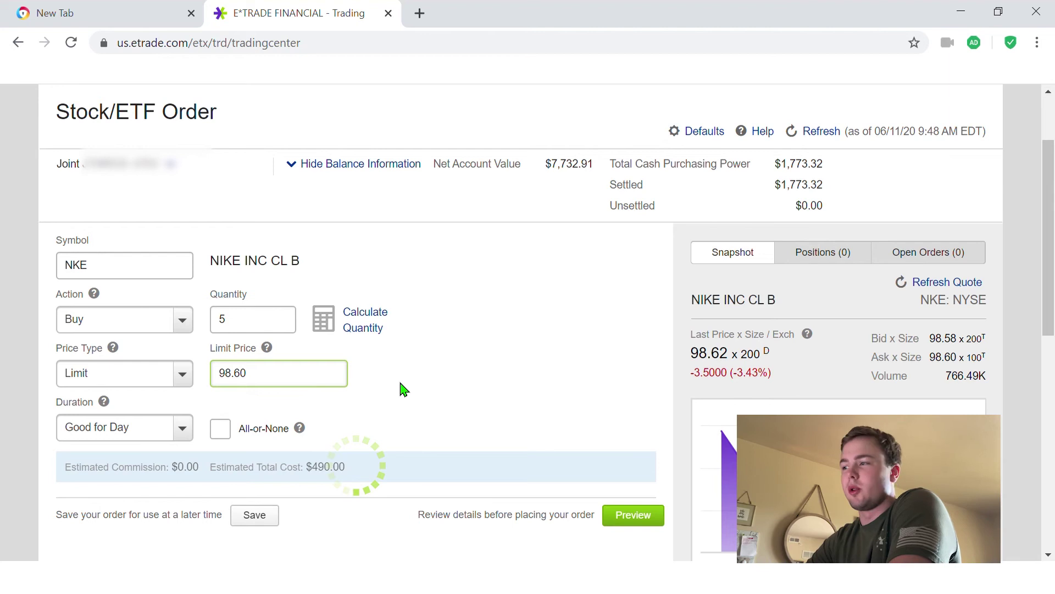
key("Tab")
key("alt+Down")
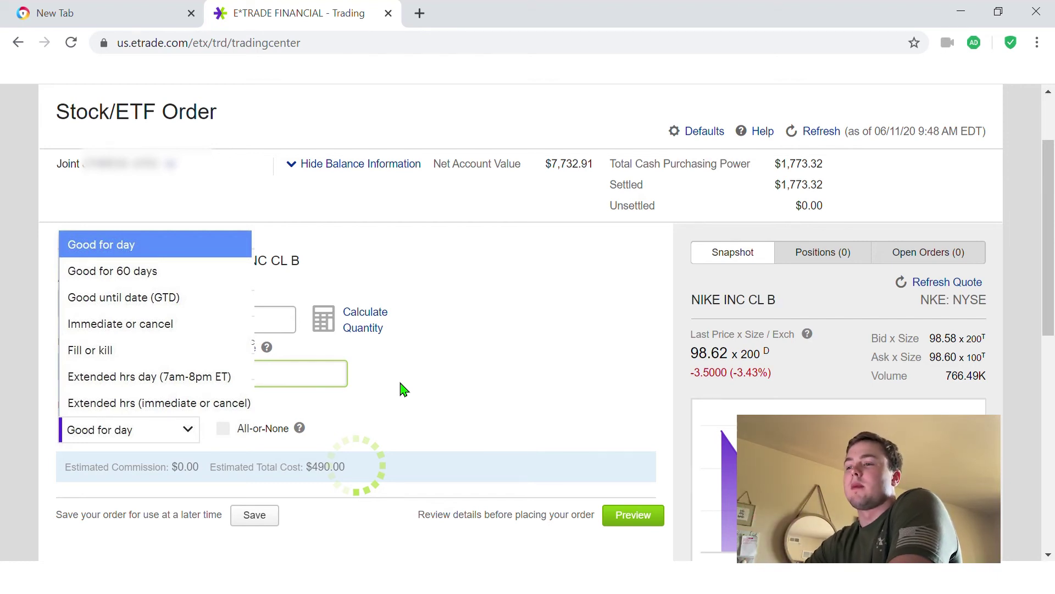
left_click(223, 434)
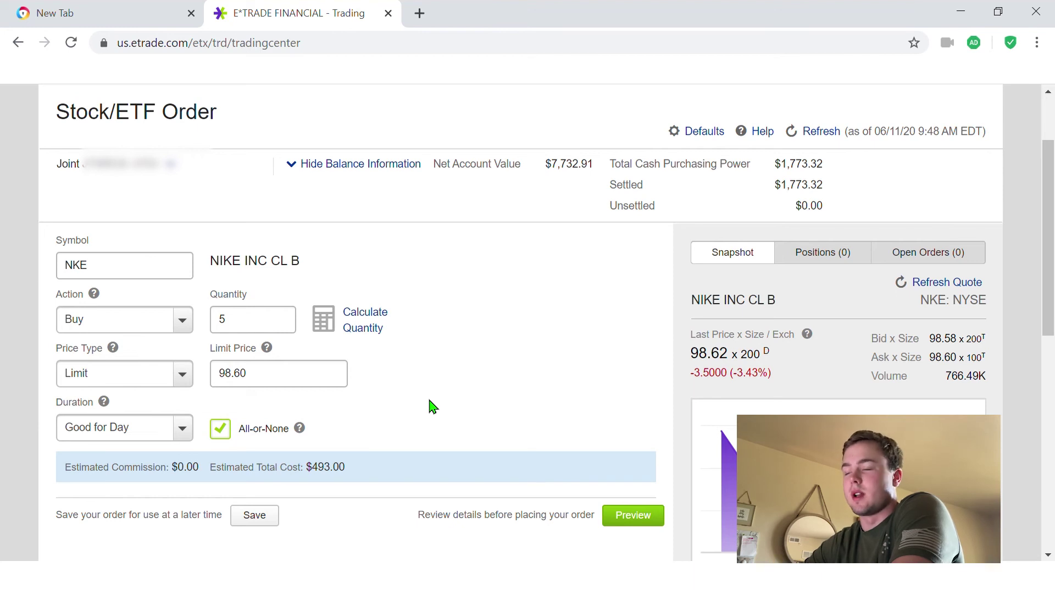
- Refresh the quote and preview the 5-share AON NKE limit buy at $98.60
scroll(431, 406, "down", 1)
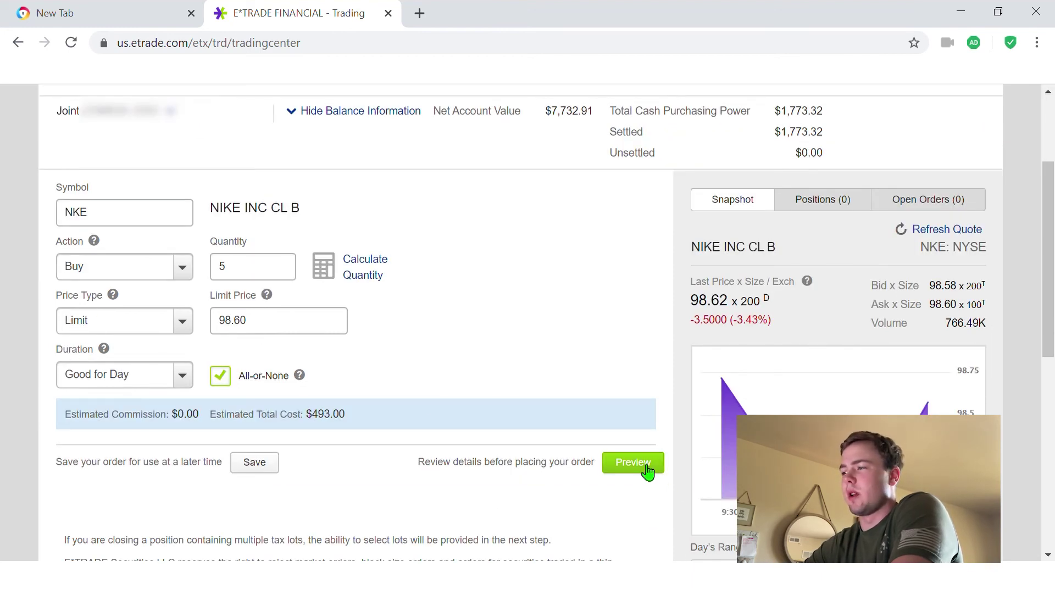
left_click(946, 231)
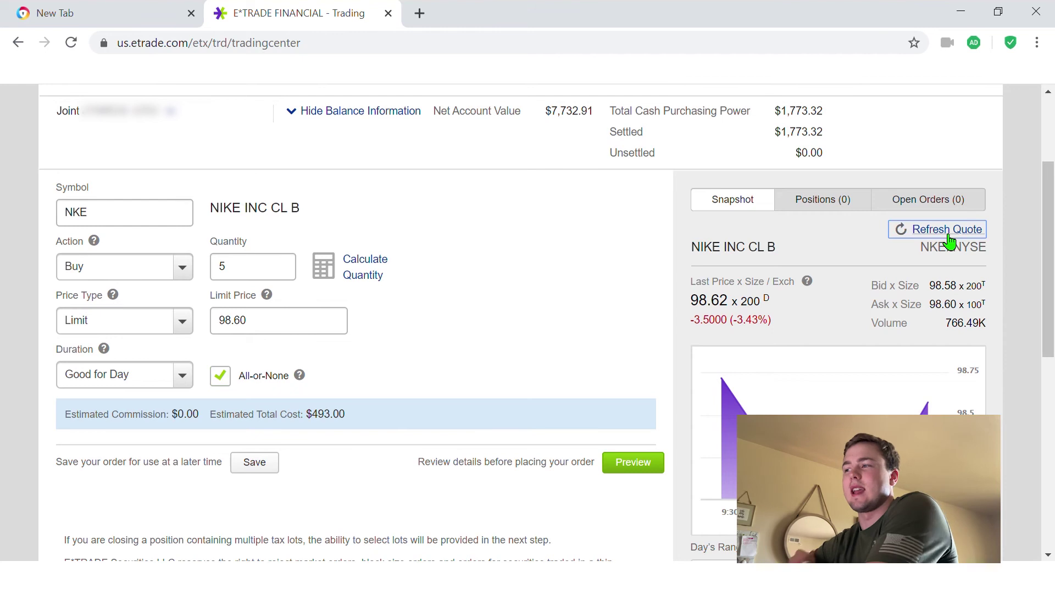
left_click(646, 462)
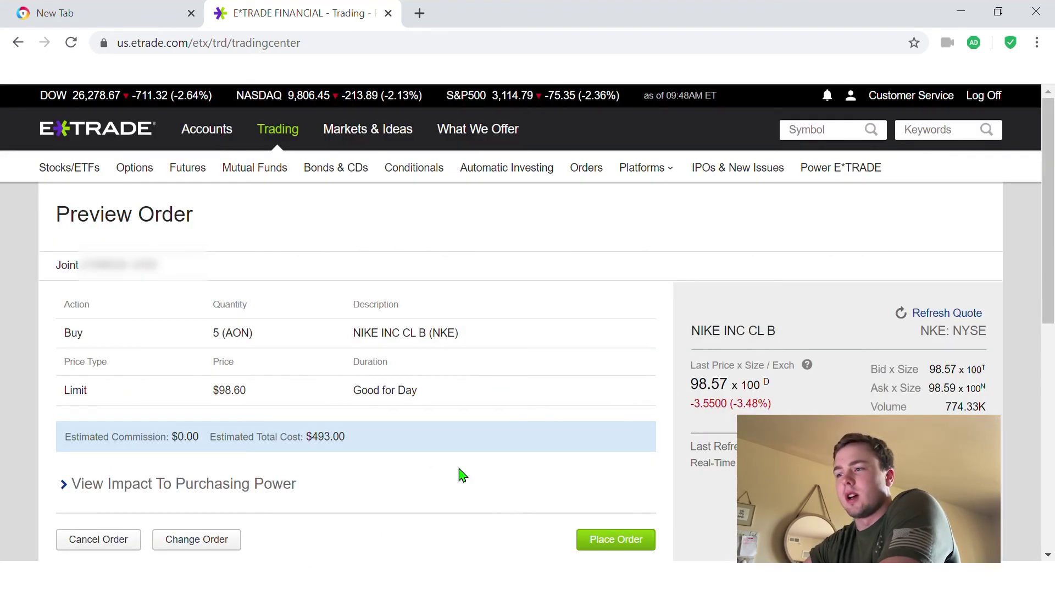
scroll(460, 473, "down", 1)
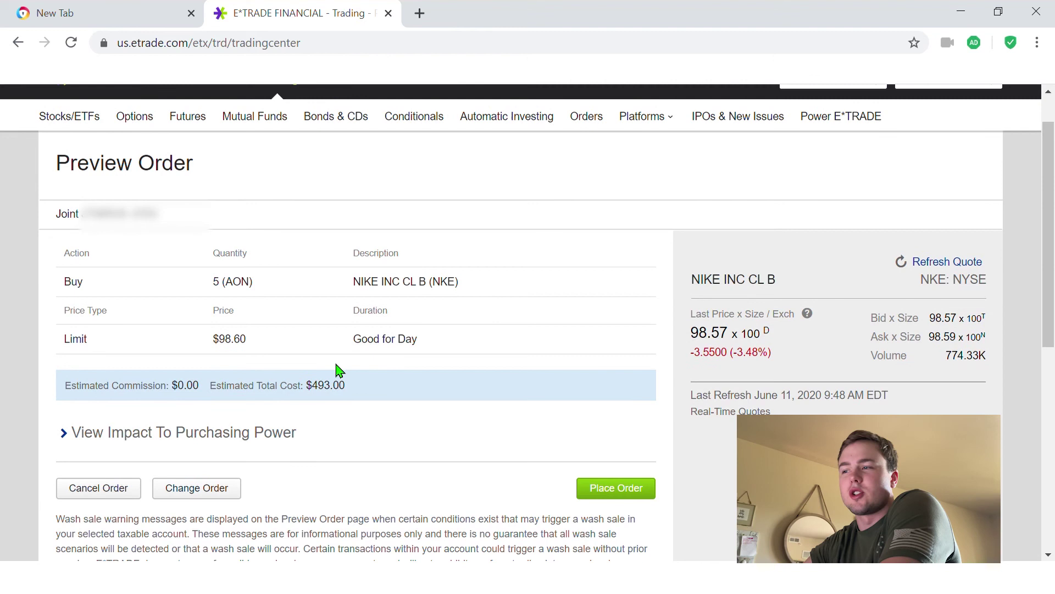
- Place the NKE order, then go to View Portfolio from the confirmation page
left_click(634, 490)
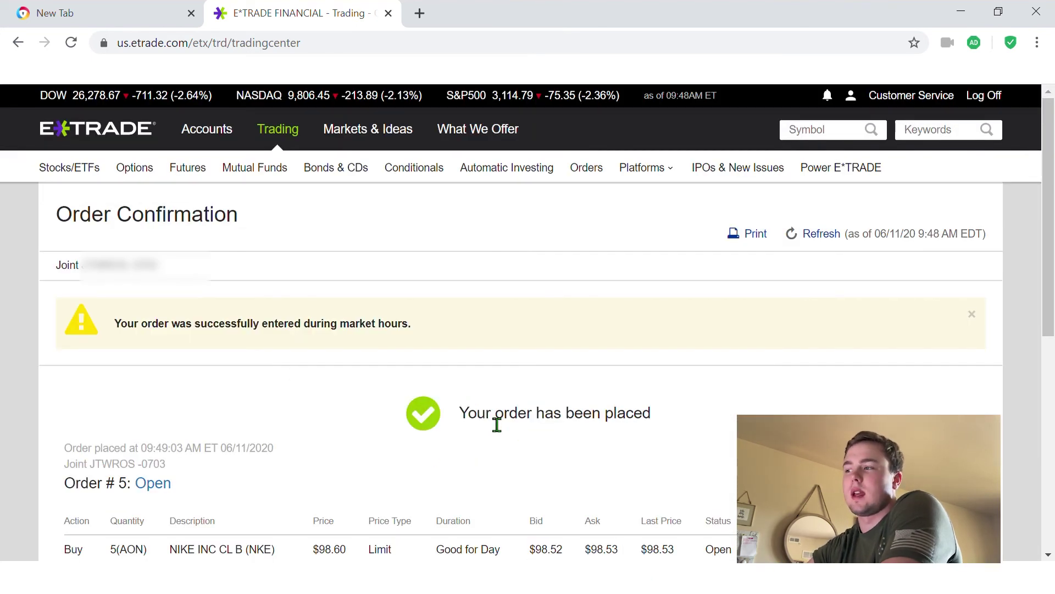
scroll(531, 419, "down", 2)
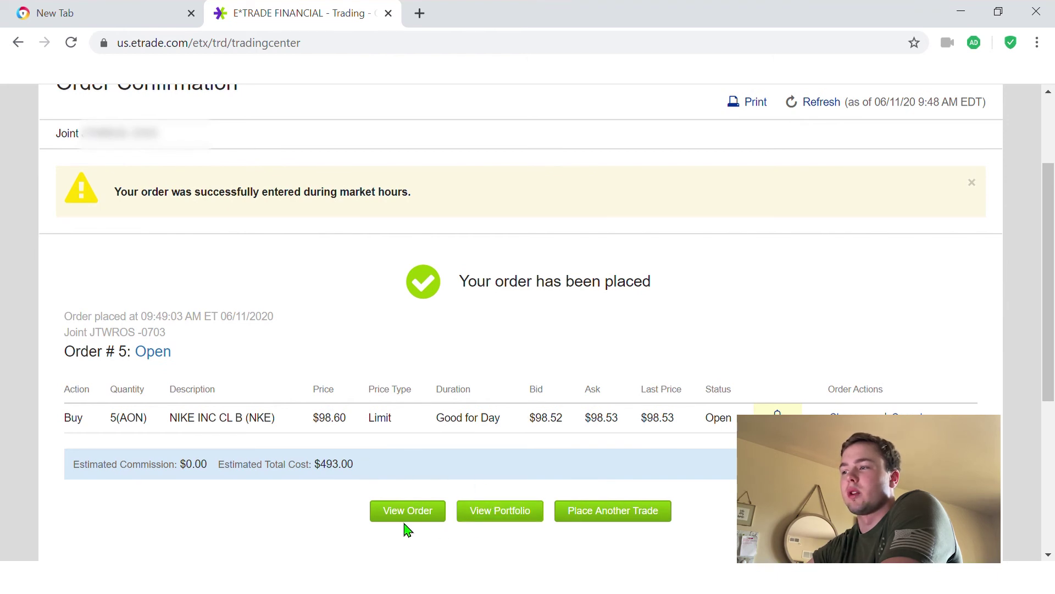
left_click(506, 517)
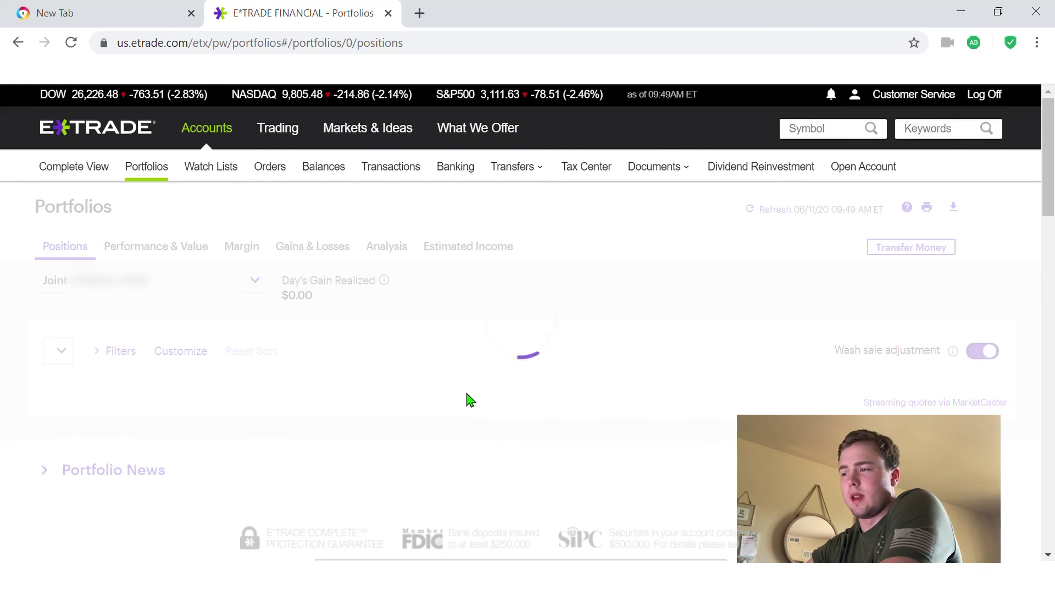
scroll(466, 400, "down", 2)
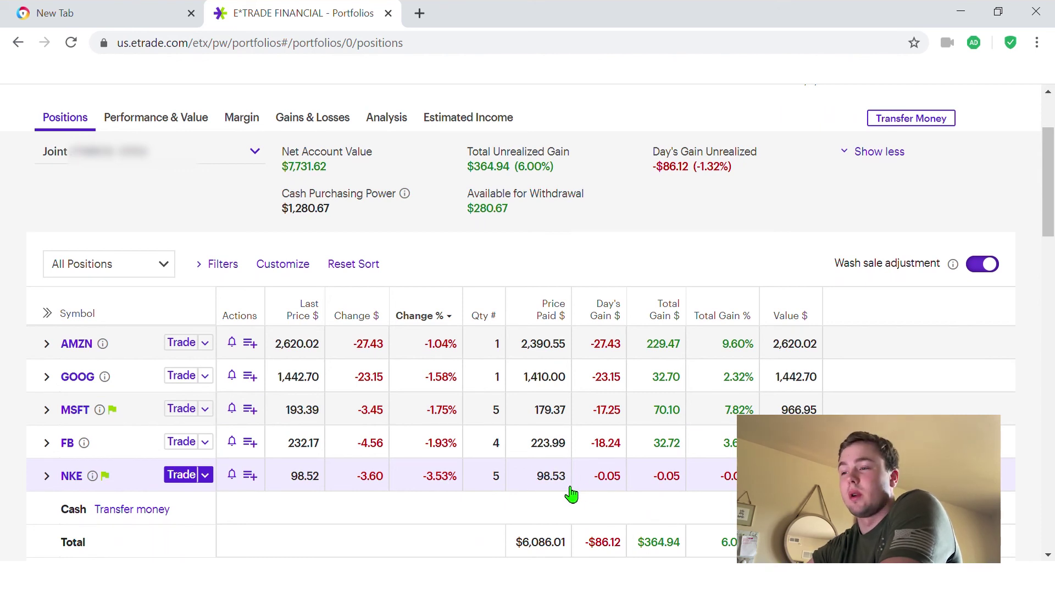
scroll(431, 513, "down", 1)
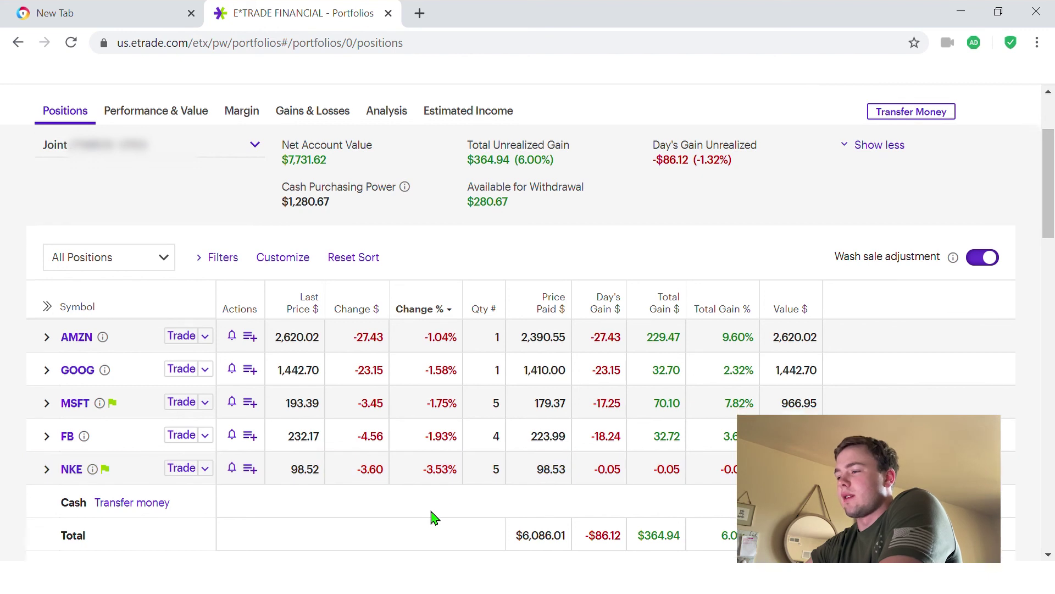
scroll(434, 517, "down", 1)
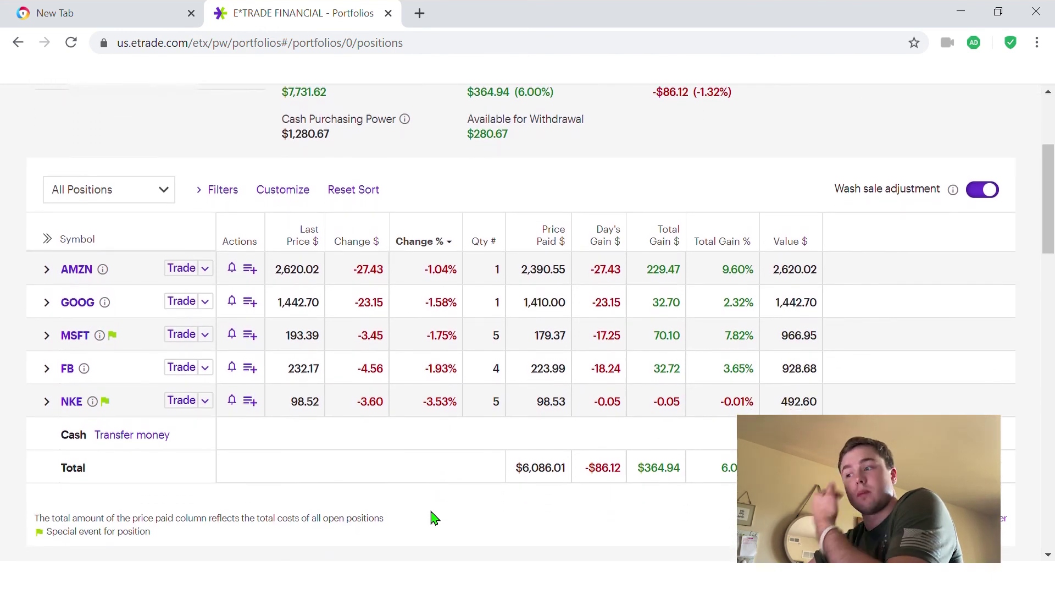
scroll(434, 518, "down", 1)
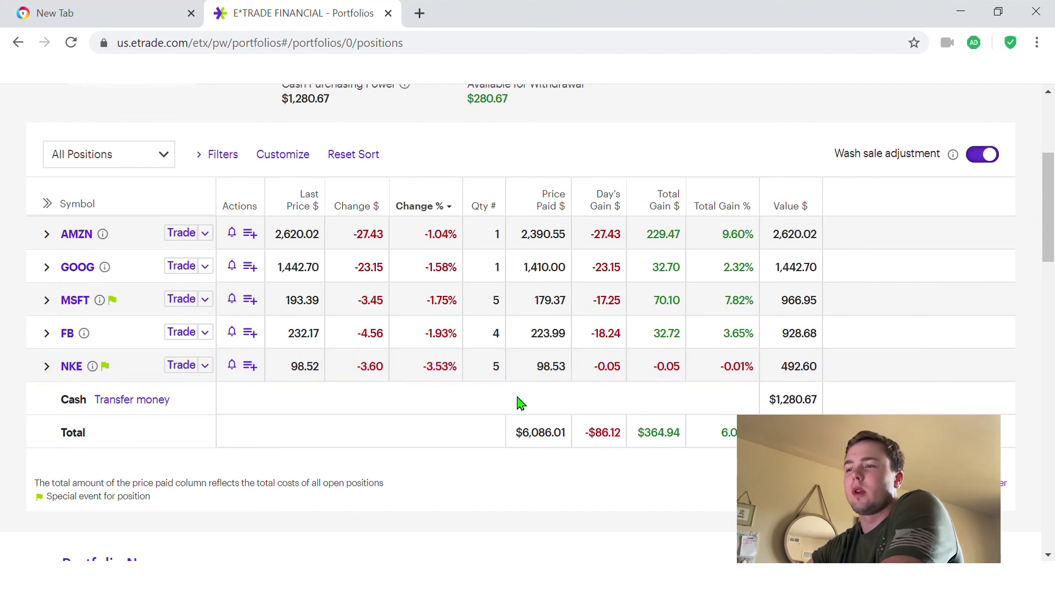
scroll(416, 430, "up", 1)
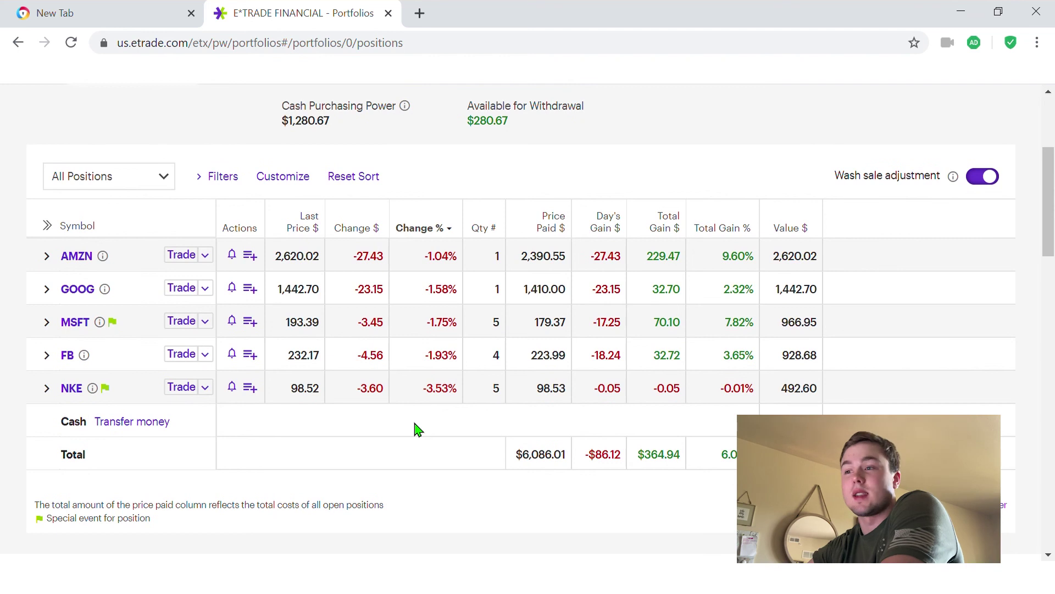
scroll(416, 430, "up", 3)
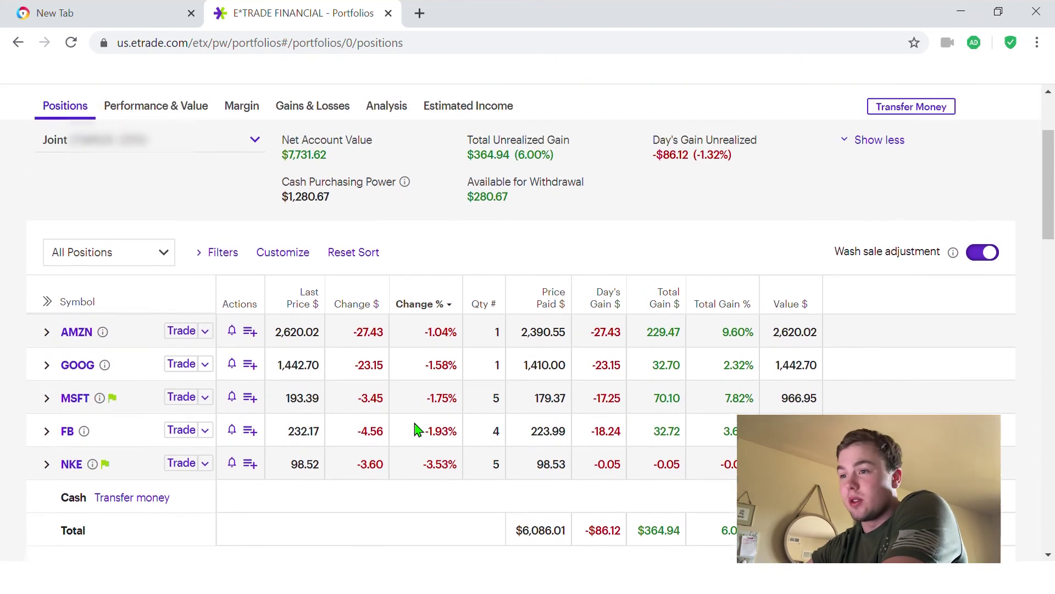
scroll(417, 430, "up", 1)
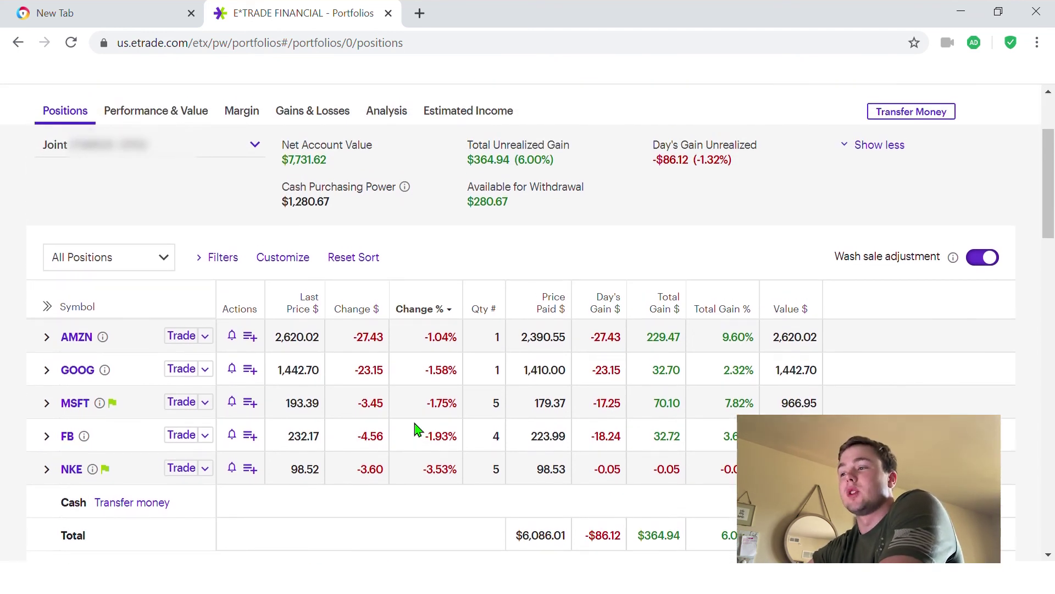